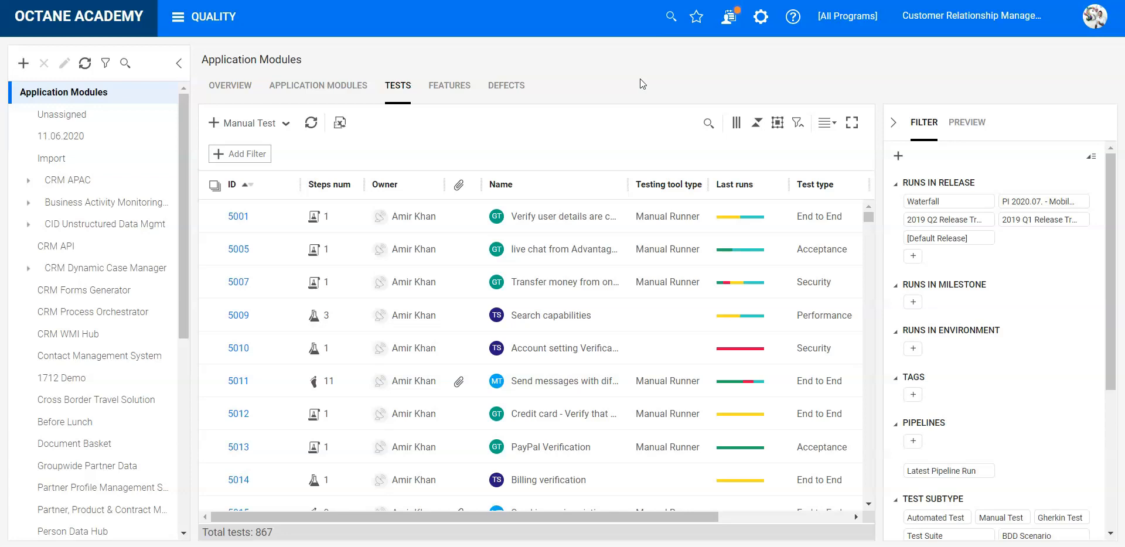
# Filter the tests to the Automated Test subtype using the quick filters, and clear that filter again
pyautogui.moveTo(1107, 229); pyautogui.dragTo(1116, 321)
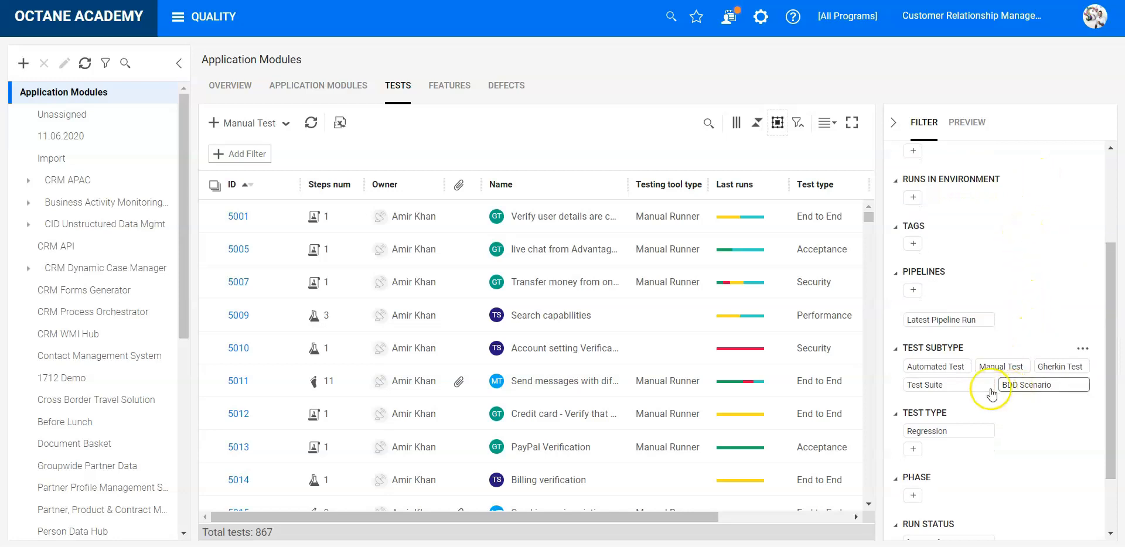
pyautogui.click(955, 368)
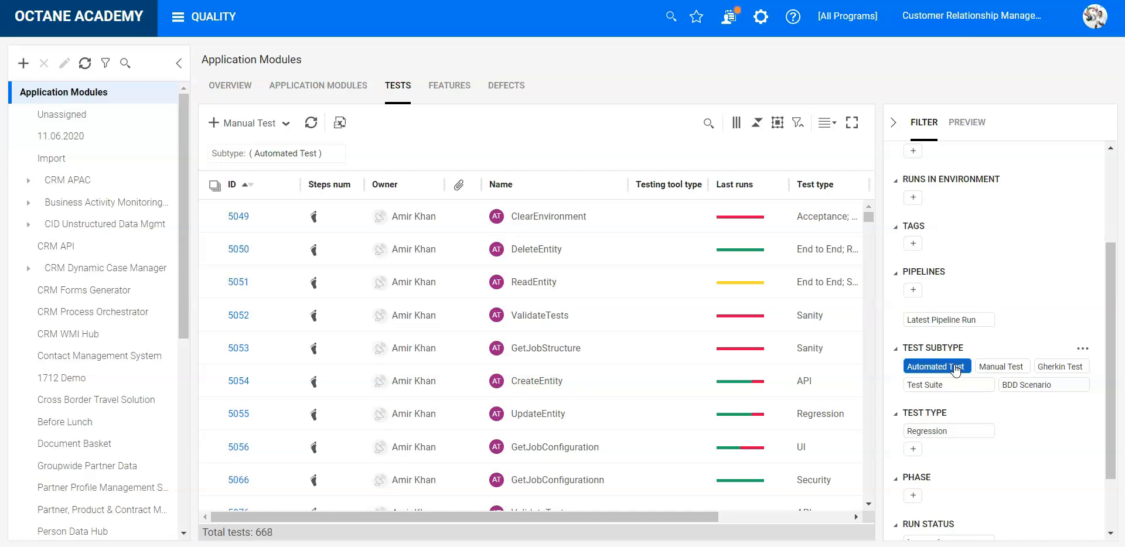
pyautogui.click(955, 368)
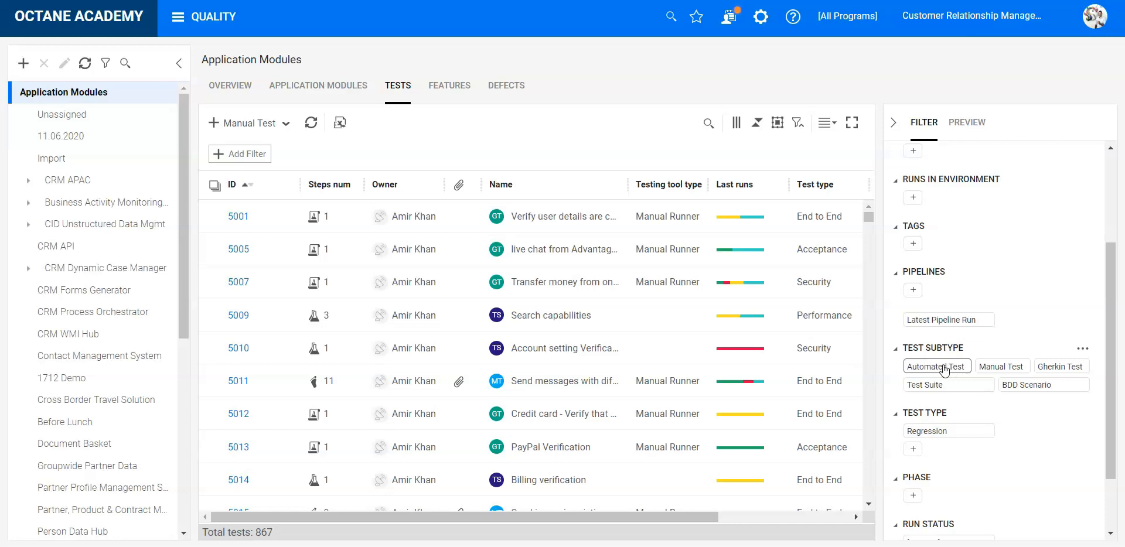
# Exclude the Automated Test subtype and, separately, the Test Suite subtype from the list, clearing each exclusion again
pyautogui.click(943, 368)
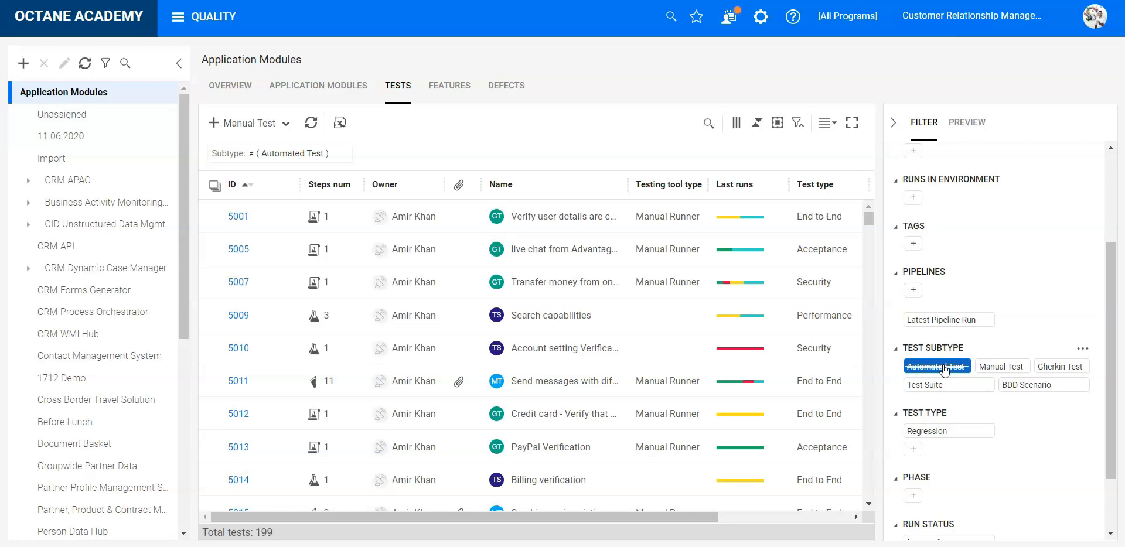
pyautogui.click(943, 369)
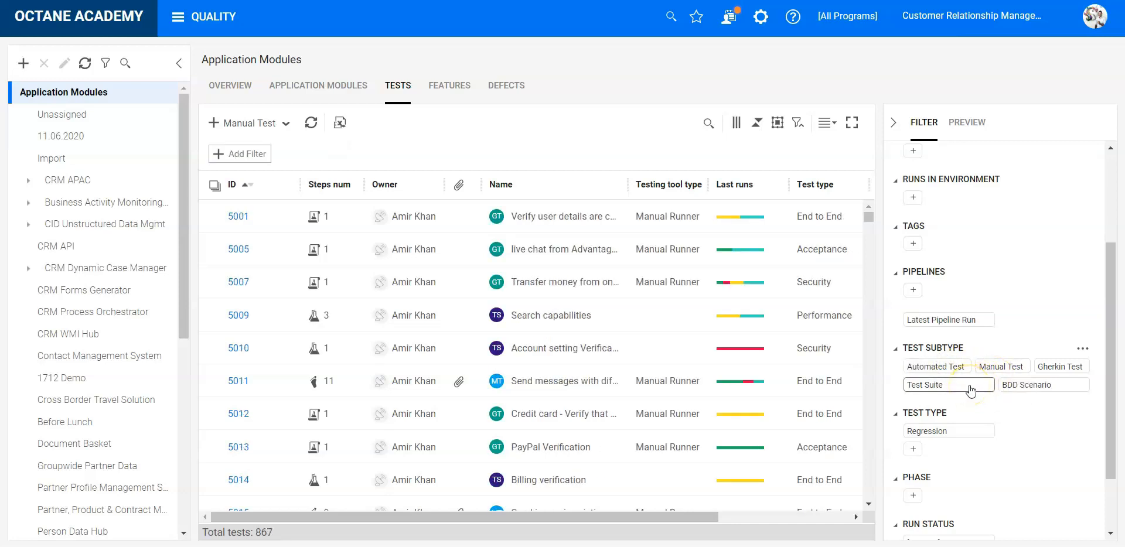
pyautogui.click(971, 386)
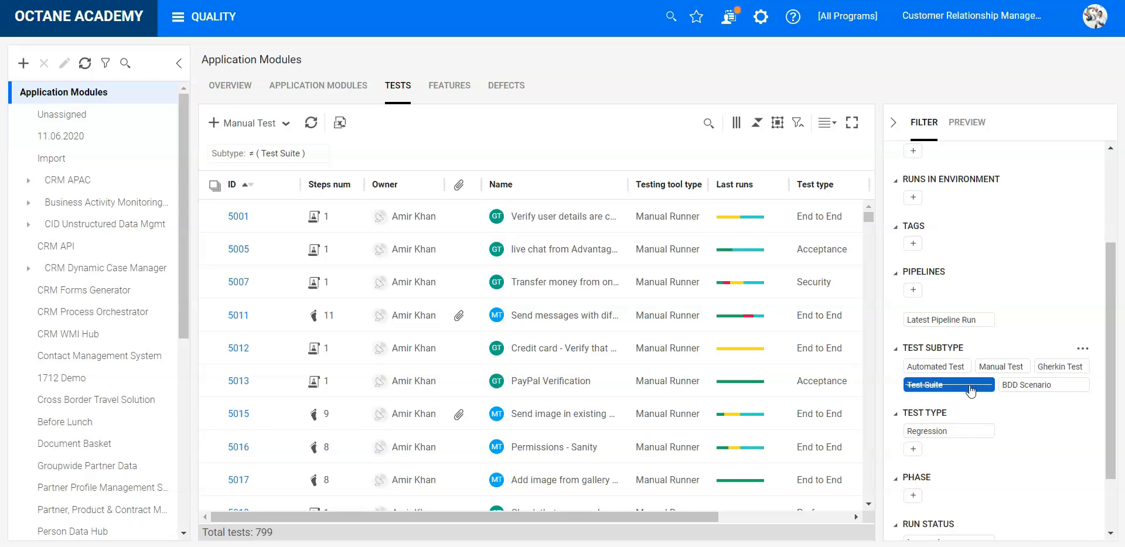
pyautogui.click(970, 386)
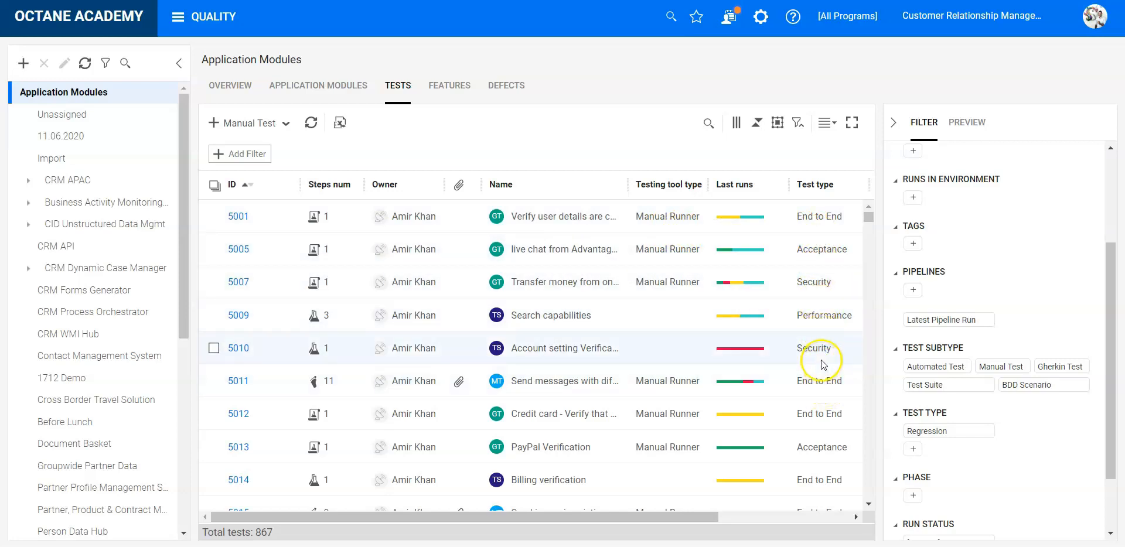
# Filter the grid by the Acceptance test type from the value of test 5005, and remove the filter
pyautogui.rightClick(820, 250)
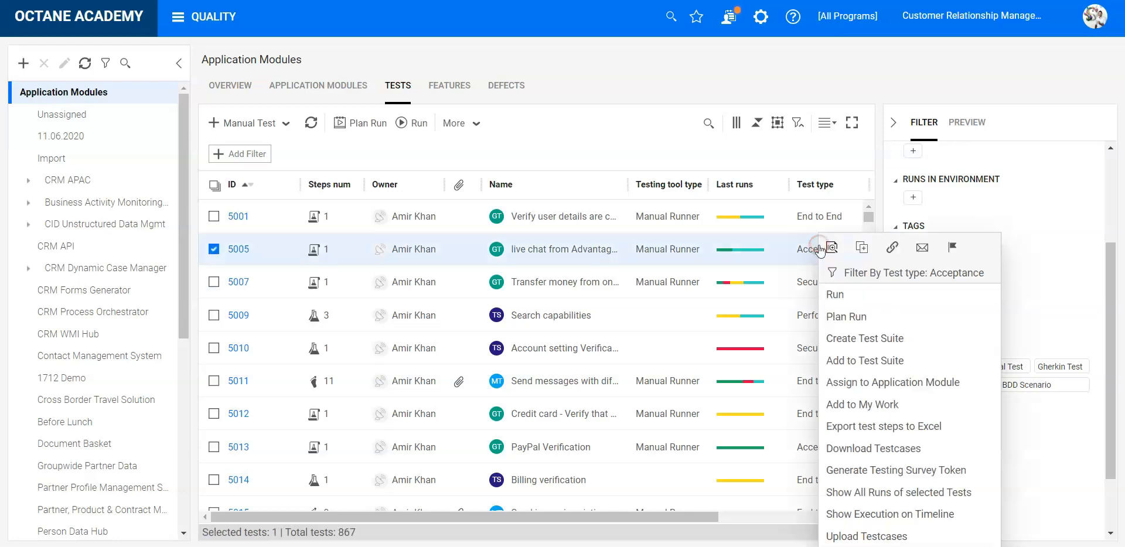
pyautogui.click(887, 275)
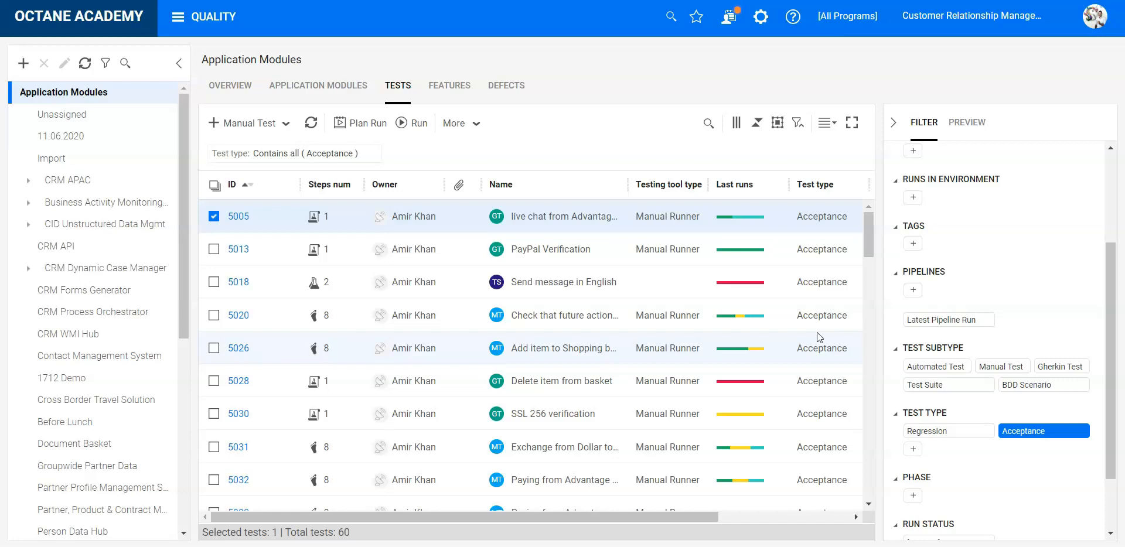
pyautogui.moveTo(380, 157)
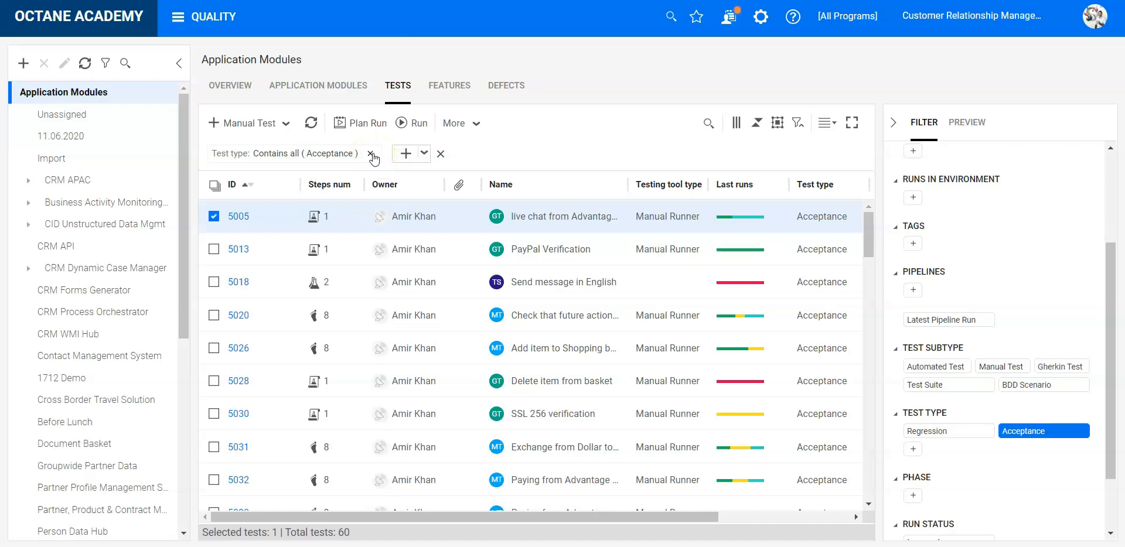
pyautogui.click(371, 154)
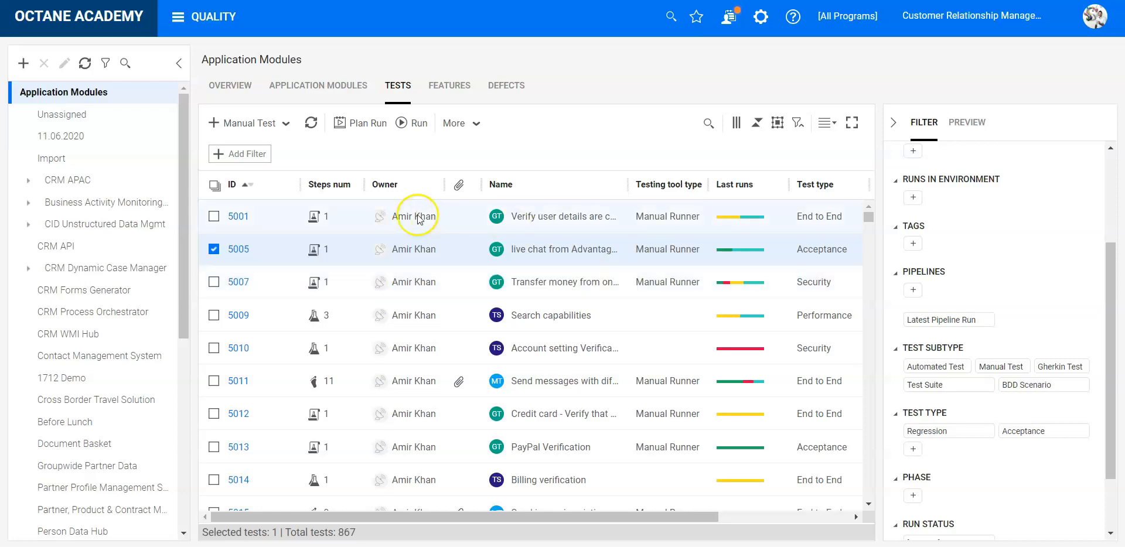
# Add a cross filter on Backlog Coverage where Team equals API Team, and remove the filter again
pyautogui.click(251, 156)
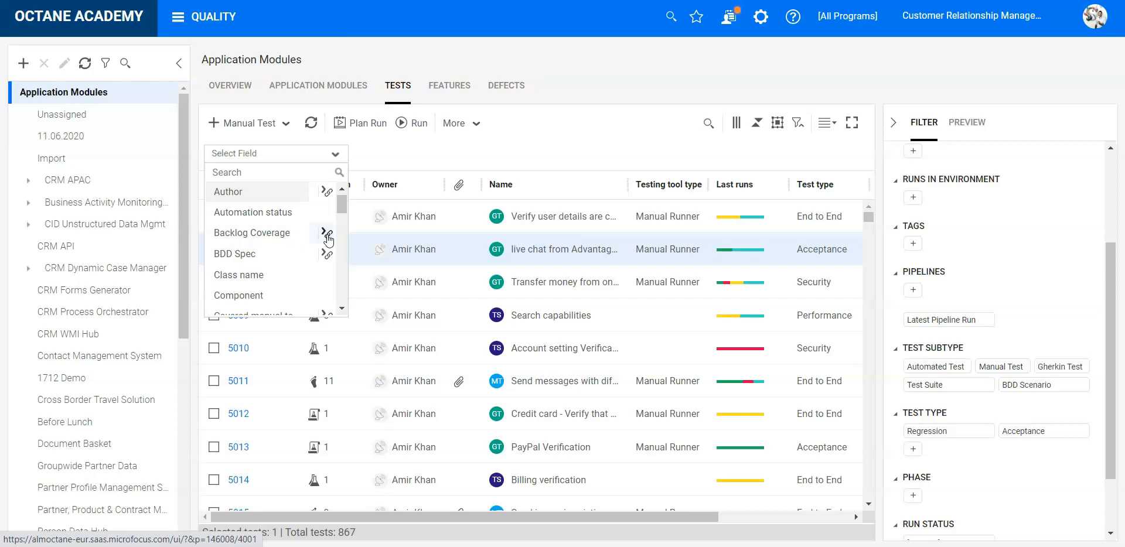
pyautogui.click(327, 234)
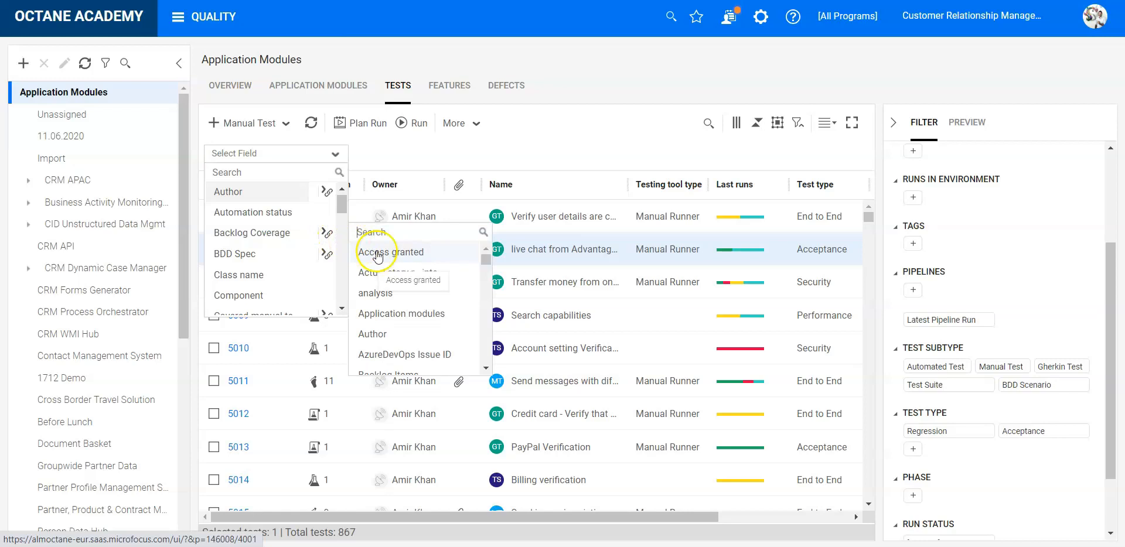
pyautogui.write('team')
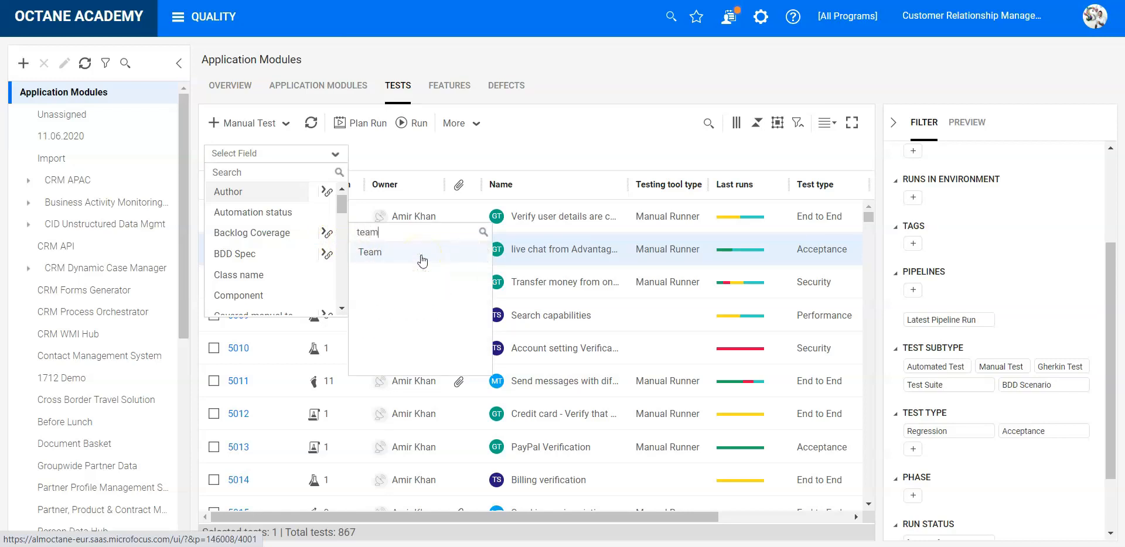
pyautogui.click(421, 256)
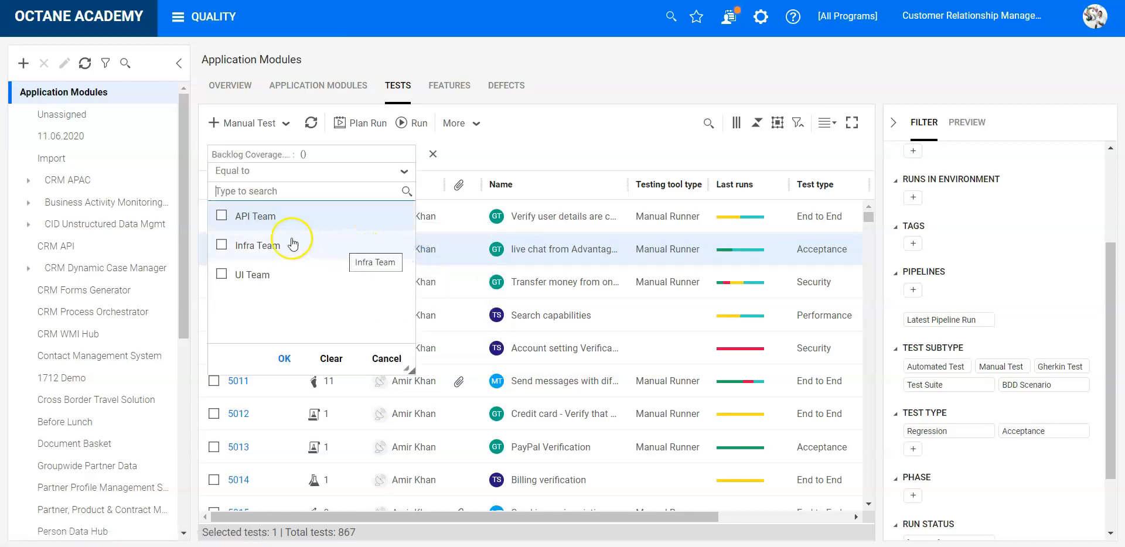
pyautogui.click(222, 216)
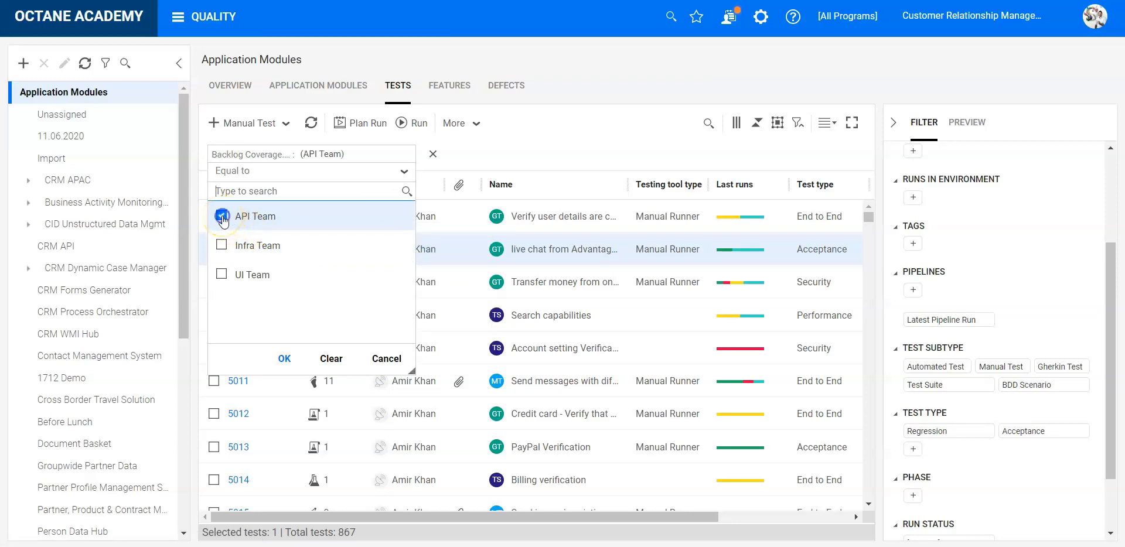
pyautogui.click(285, 359)
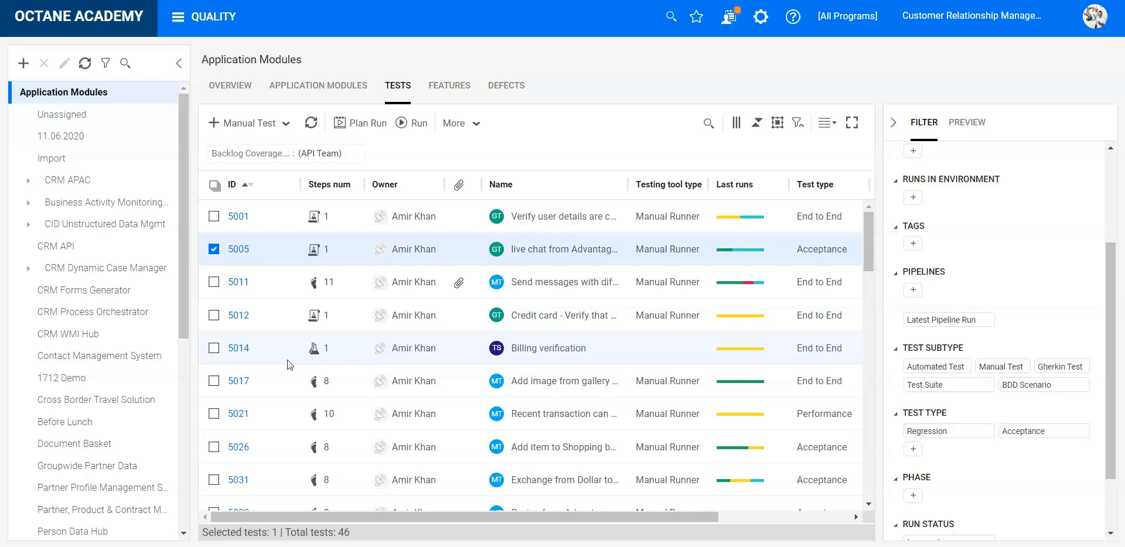
pyautogui.moveTo(363, 161)
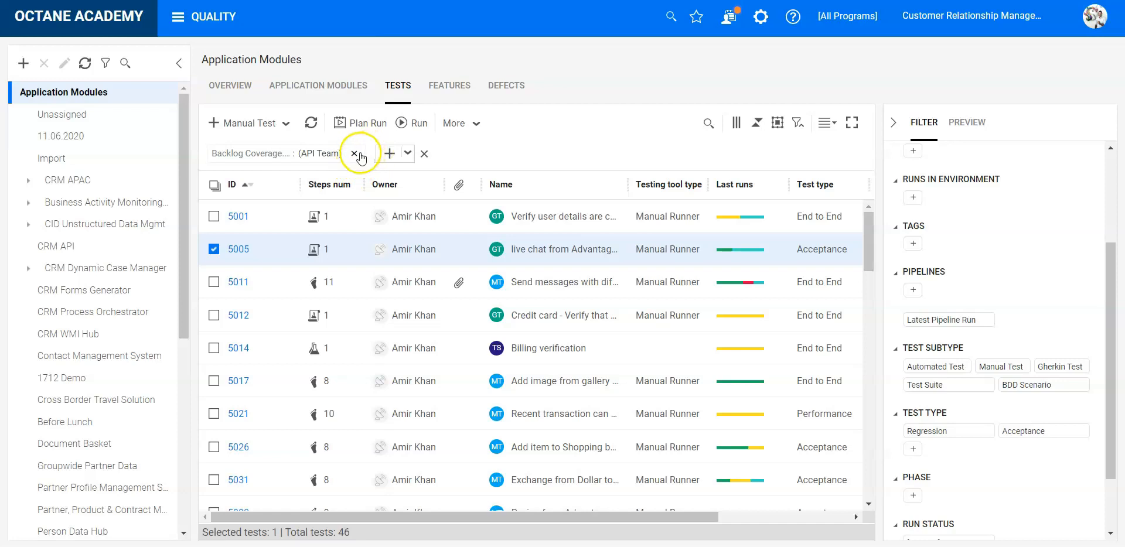
pyautogui.click(356, 154)
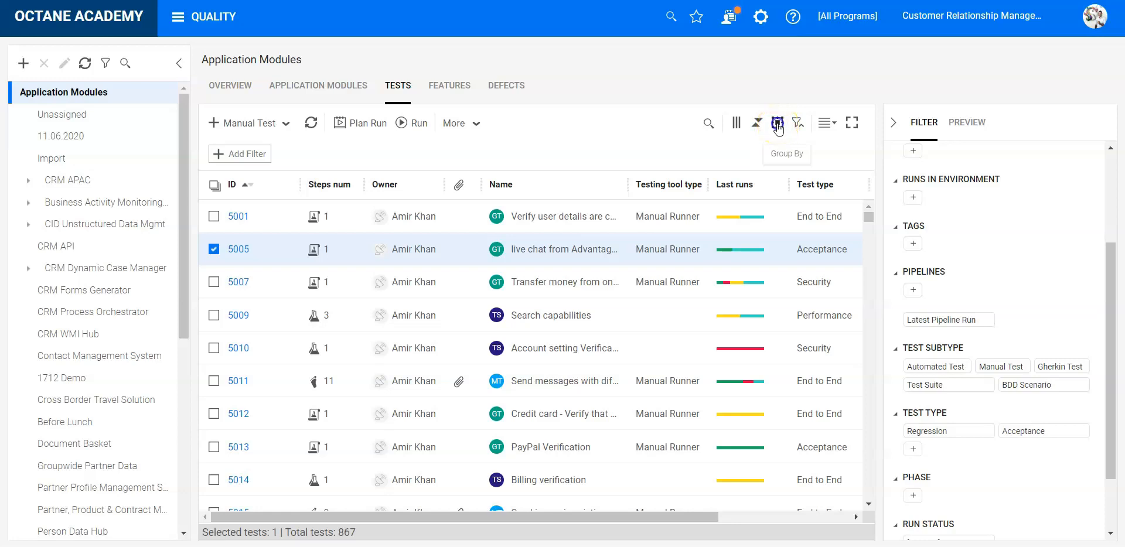
# Group the tests in the grid by the Test type field
pyautogui.click(777, 124)
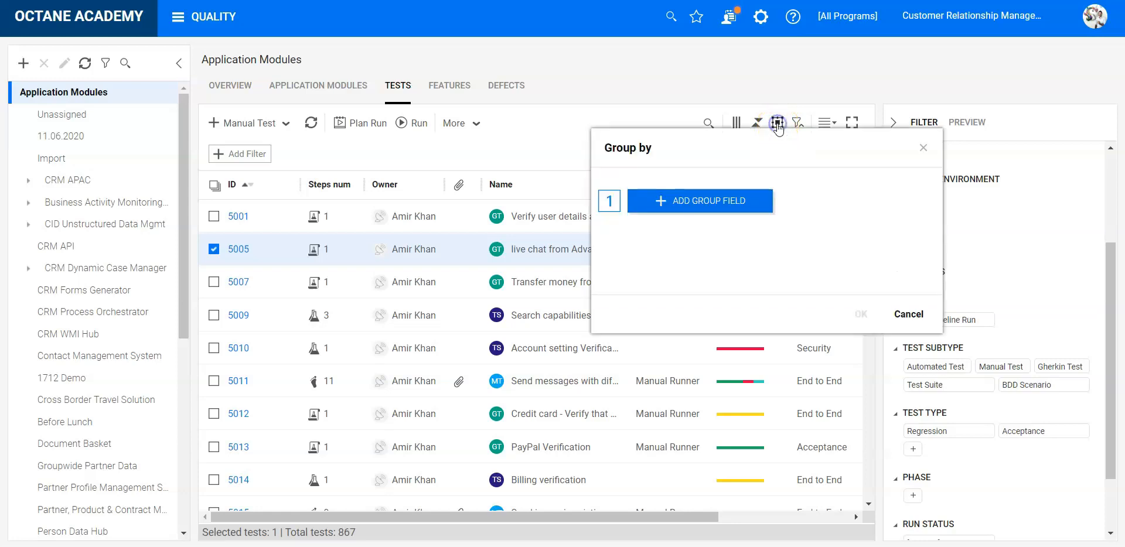
pyautogui.click(731, 200)
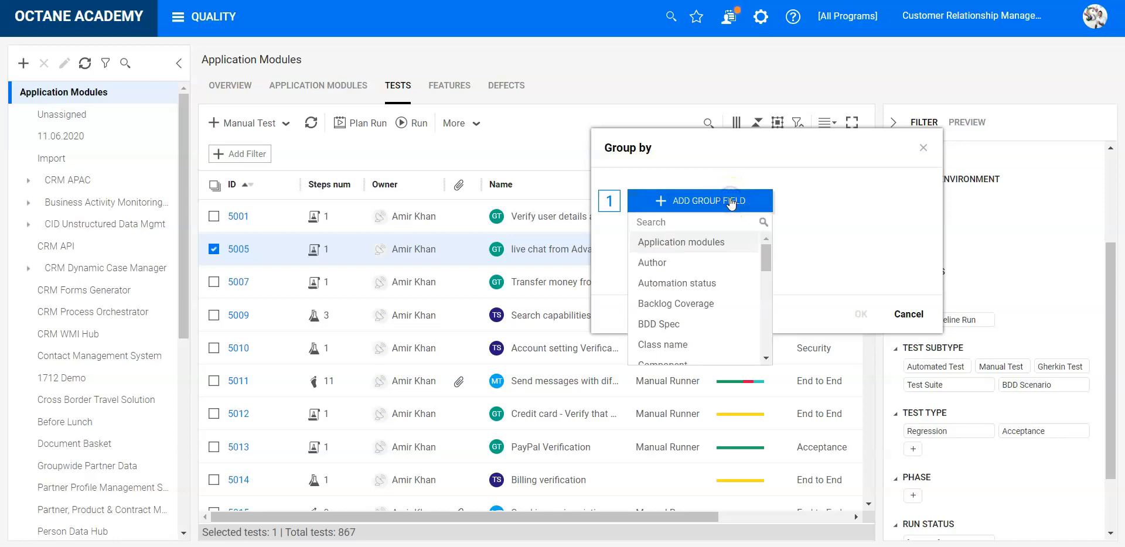
pyautogui.click(726, 225)
pyautogui.write('type')
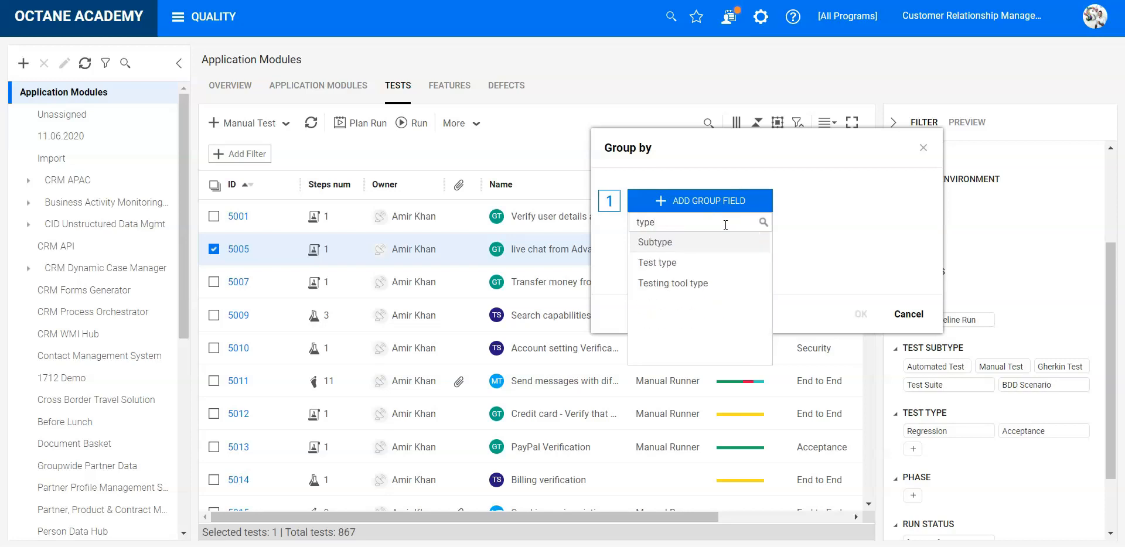
pyautogui.click(658, 262)
pyautogui.click(856, 316)
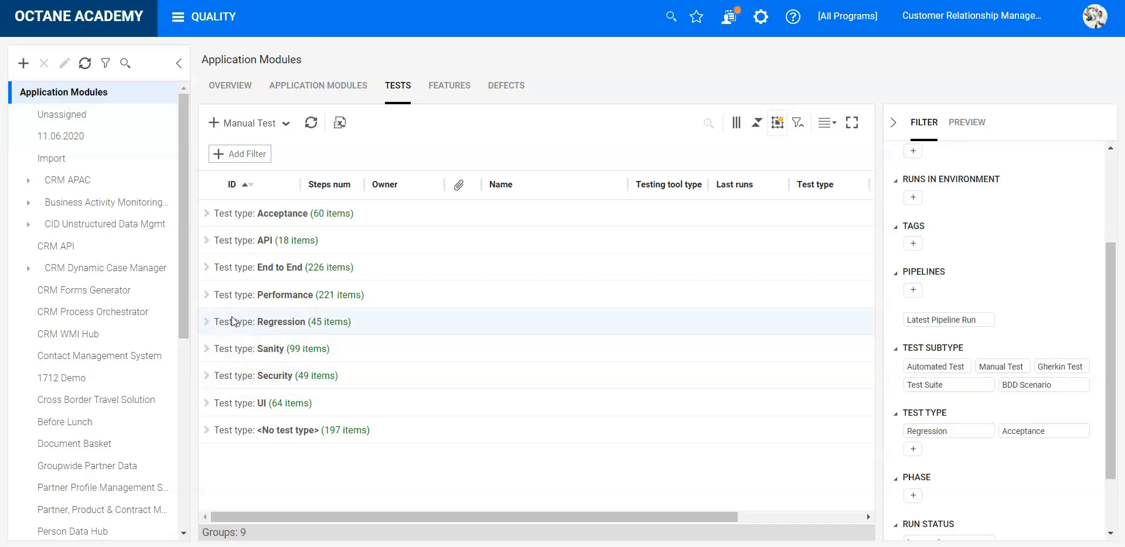
# Expand the Regression and Acceptance groups one after the other to examine their tests, collapsing each again
pyautogui.click(207, 323)
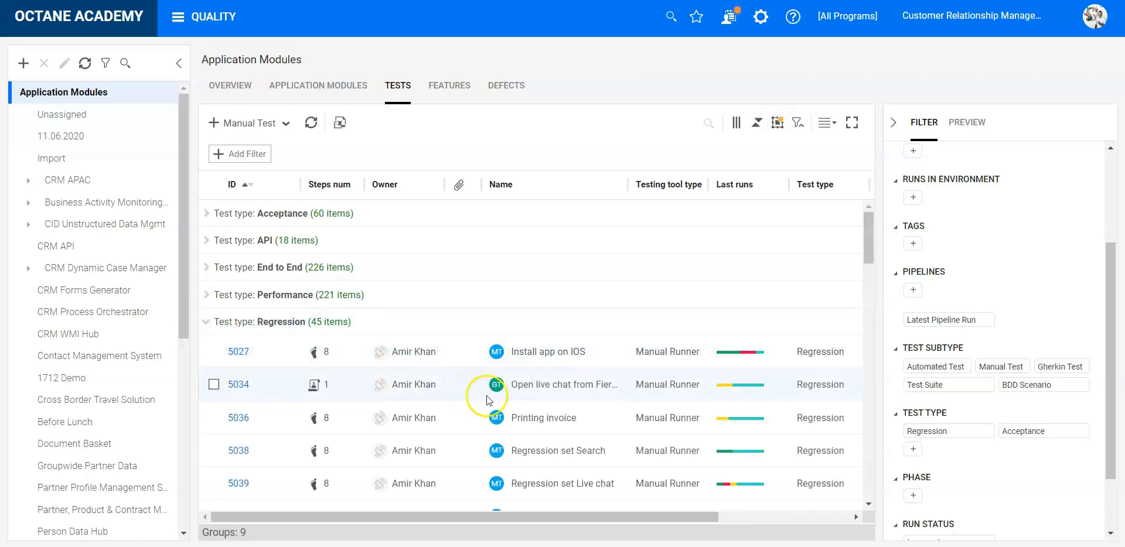
pyautogui.scroll(-3, 489, 404)
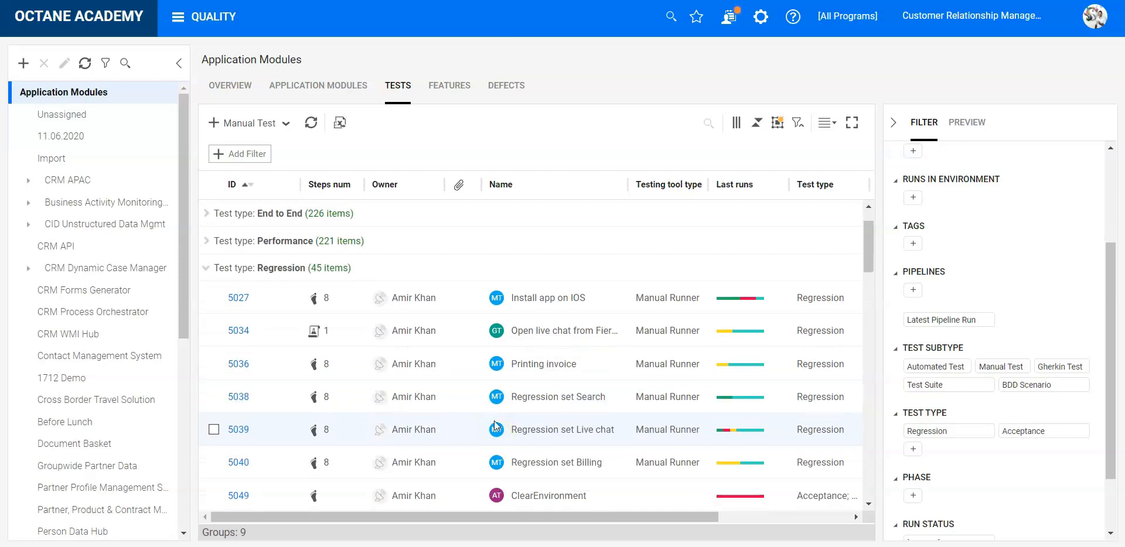
pyautogui.scroll(3, 493, 421)
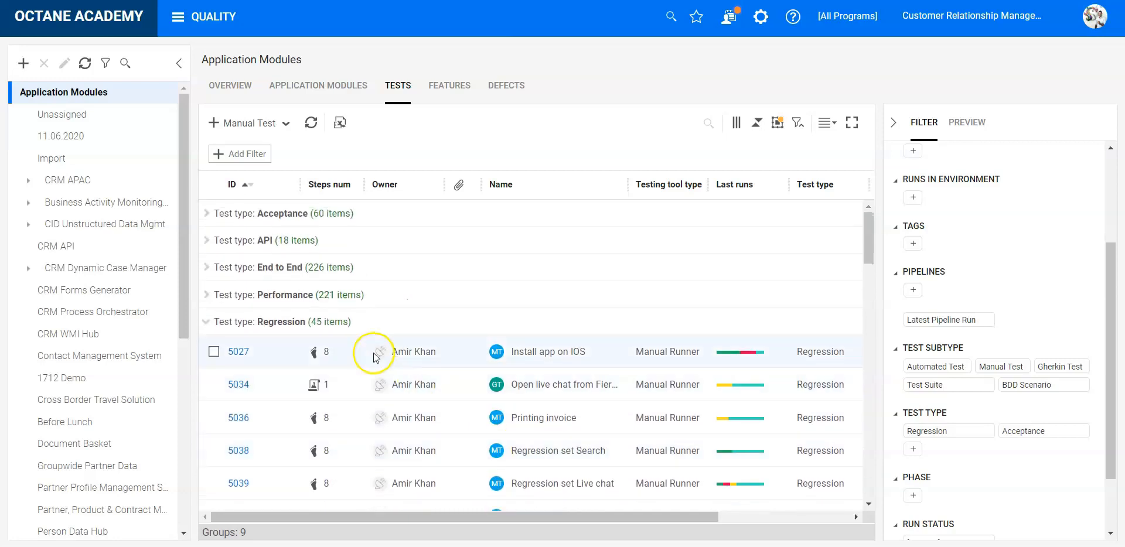
pyautogui.click(206, 322)
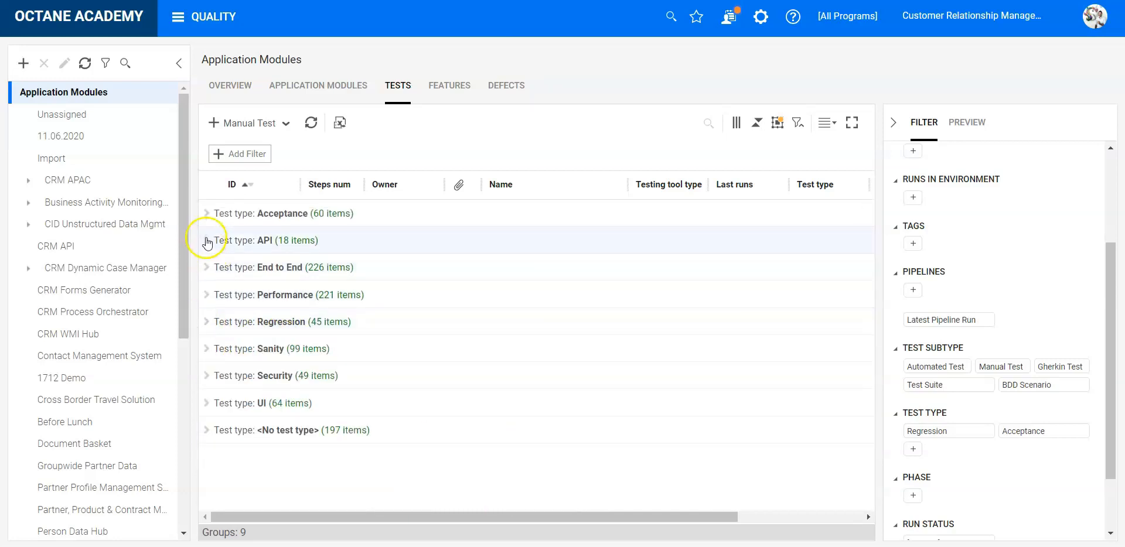
pyautogui.click(209, 215)
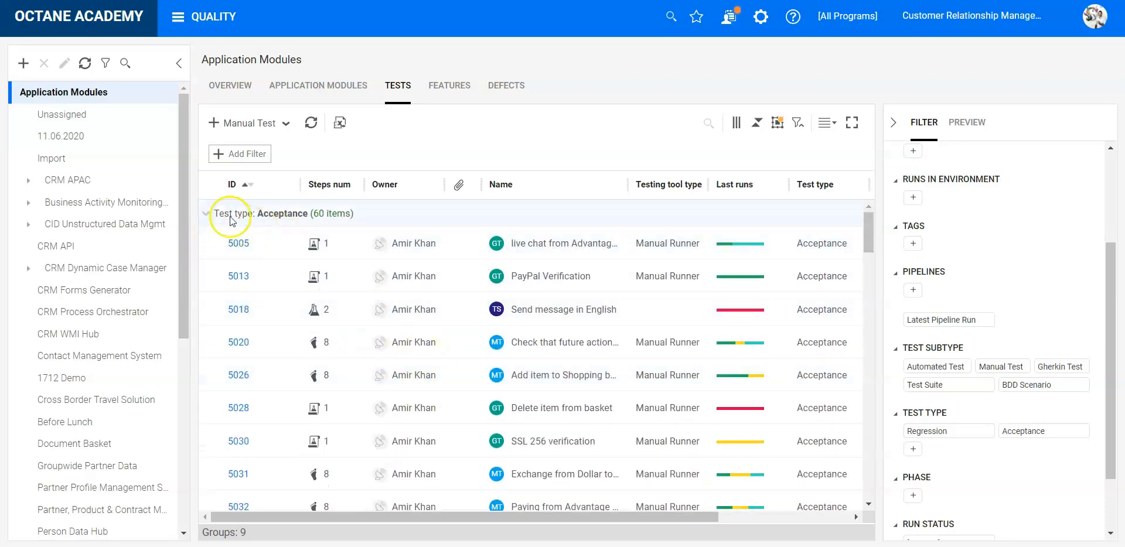
pyautogui.click(209, 215)
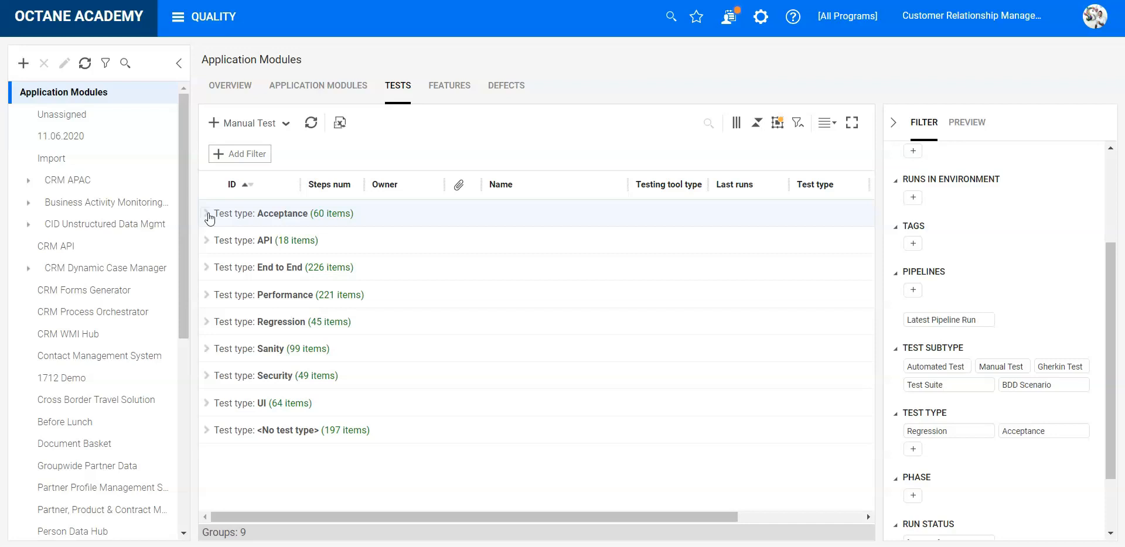
# Remove the Test type field from the grouping and apply the ungrouped list
pyautogui.click(776, 124)
pyautogui.click(804, 231)
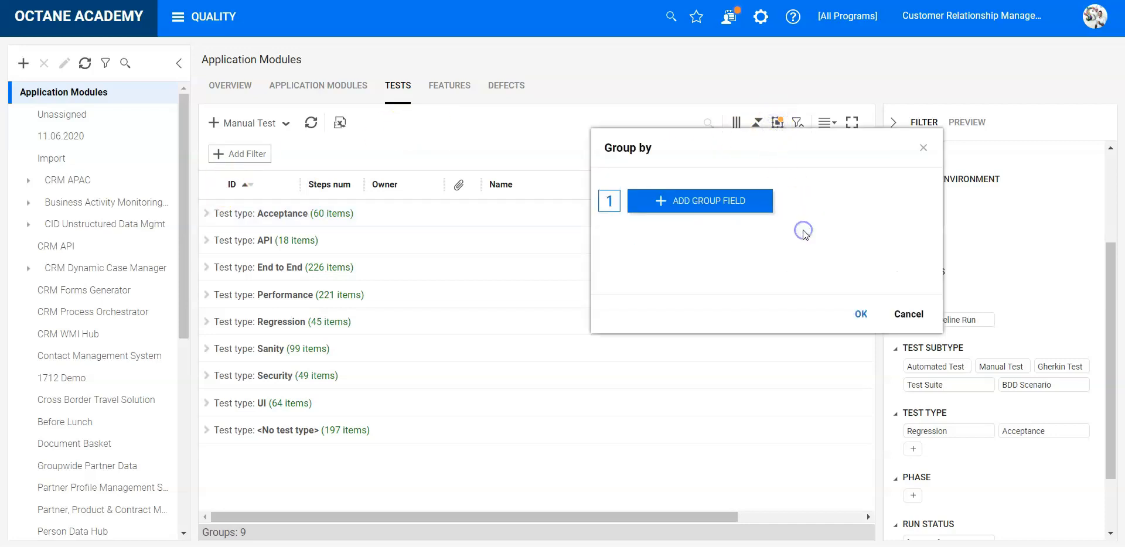
pyautogui.click(861, 314)
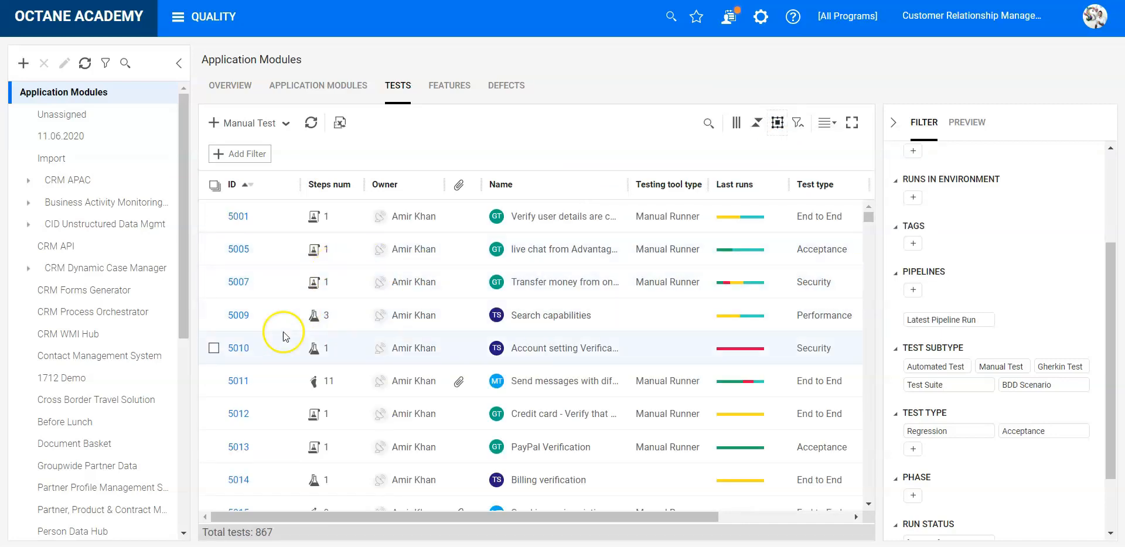
# Select tests 5015, 5016 and 5017 in the grid and open the Bulk Update dialog for them
pyautogui.scroll(-1, 253, 409)
pyautogui.scroll(-3, 252, 407)
pyautogui.click(214, 388)
pyautogui.click(214, 421)
pyautogui.click(214, 455)
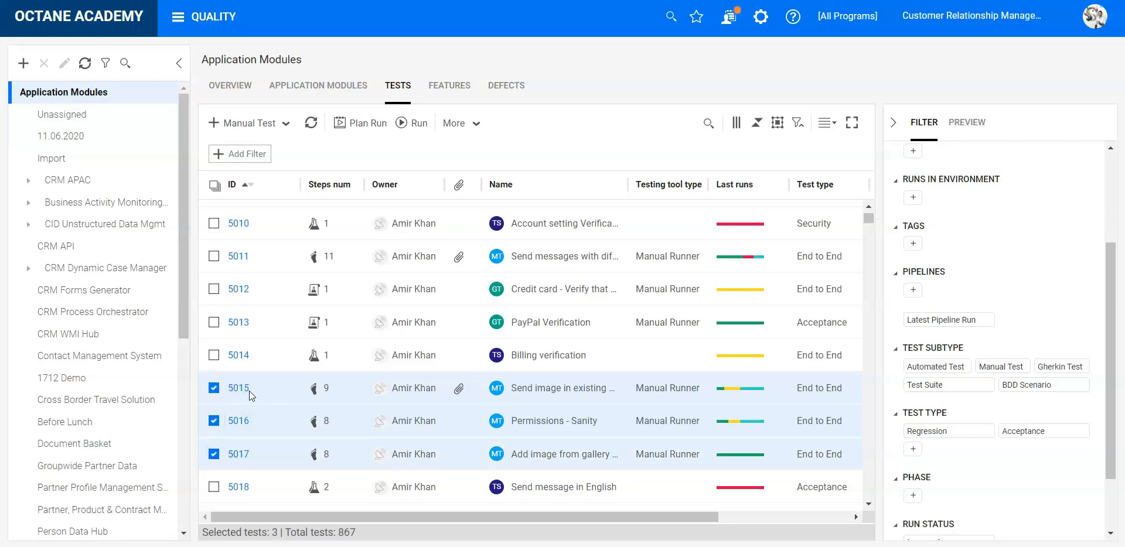
pyautogui.click(475, 126)
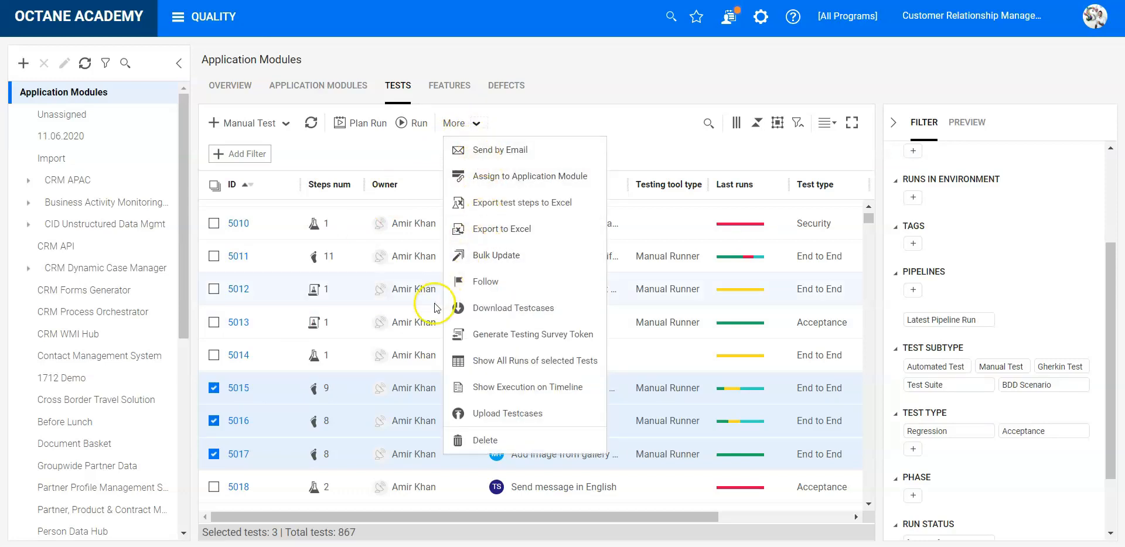
pyautogui.click(498, 263)
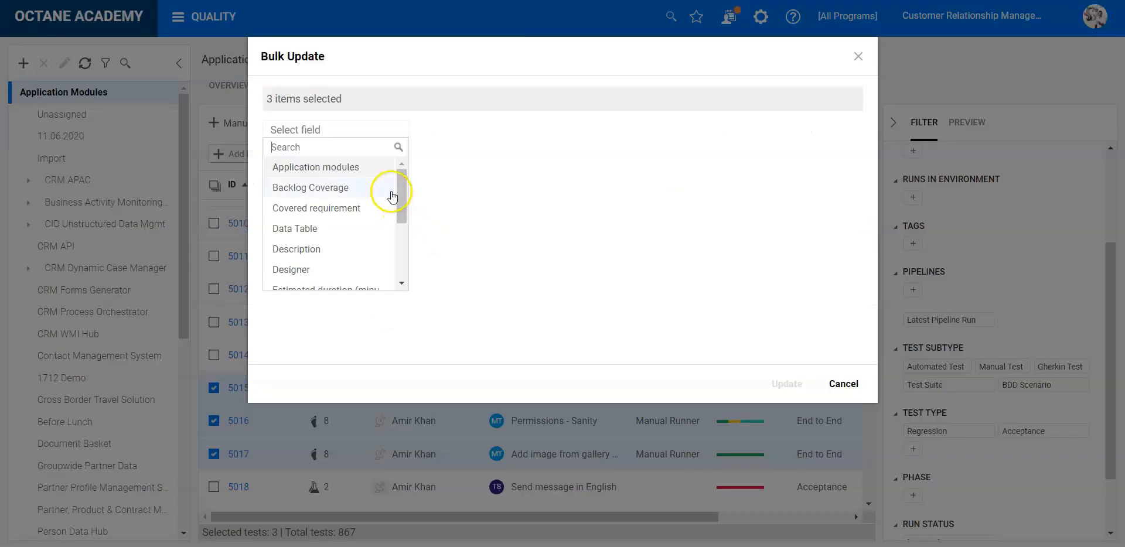
# Choose Backlog Coverage as the field to update and pick the Advantage Mobile Store Database feature under APAC CI PACMAN Development
pyautogui.moveTo(401, 185)
pyautogui.mouseDown()
pyautogui.moveTo(409, 205)
pyautogui.moveTo(410, 184)
pyautogui.mouseUp()
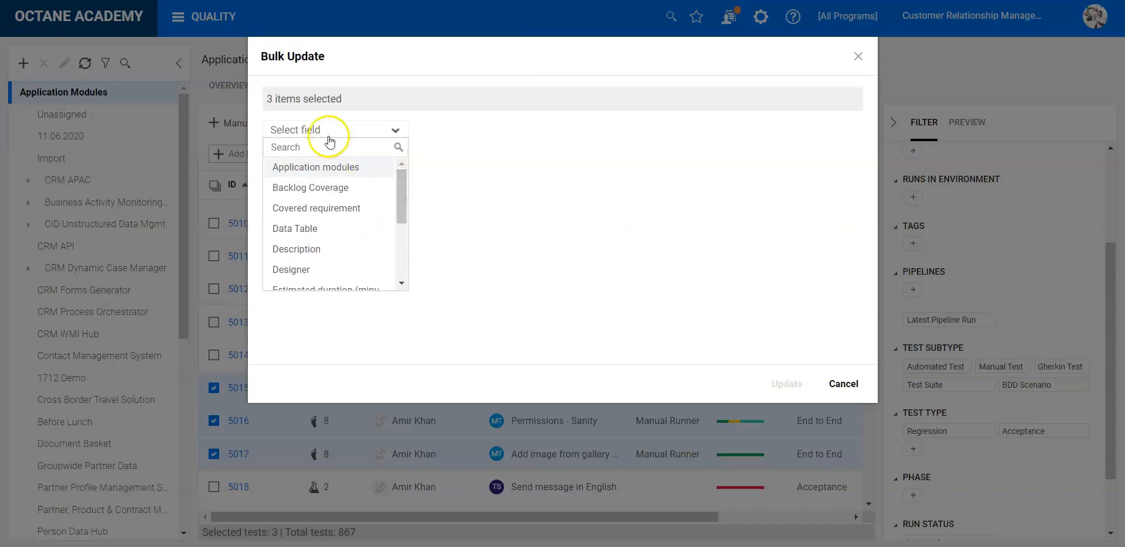
pyautogui.click(325, 189)
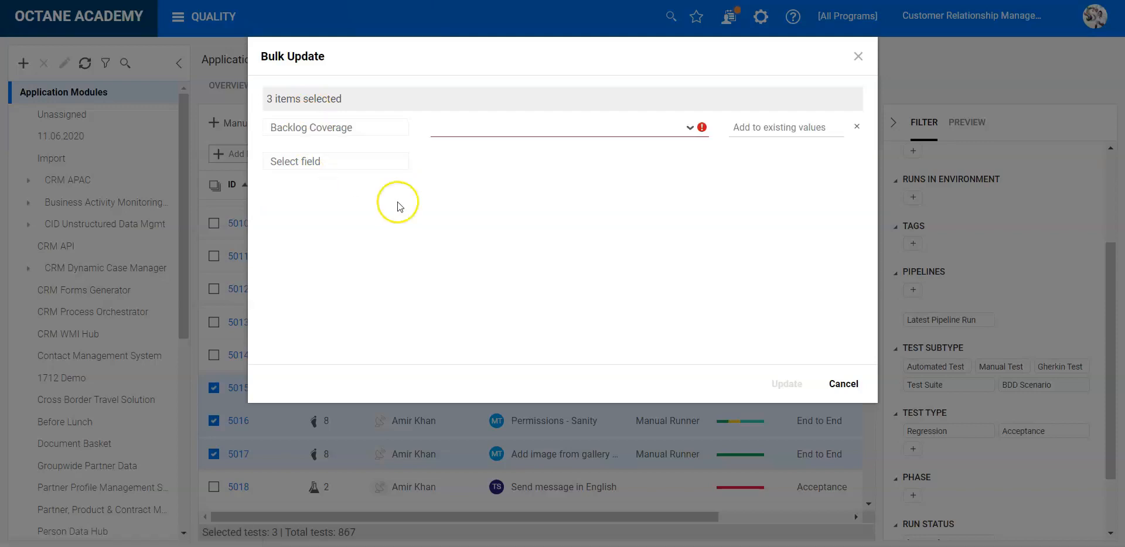
pyautogui.click(691, 127)
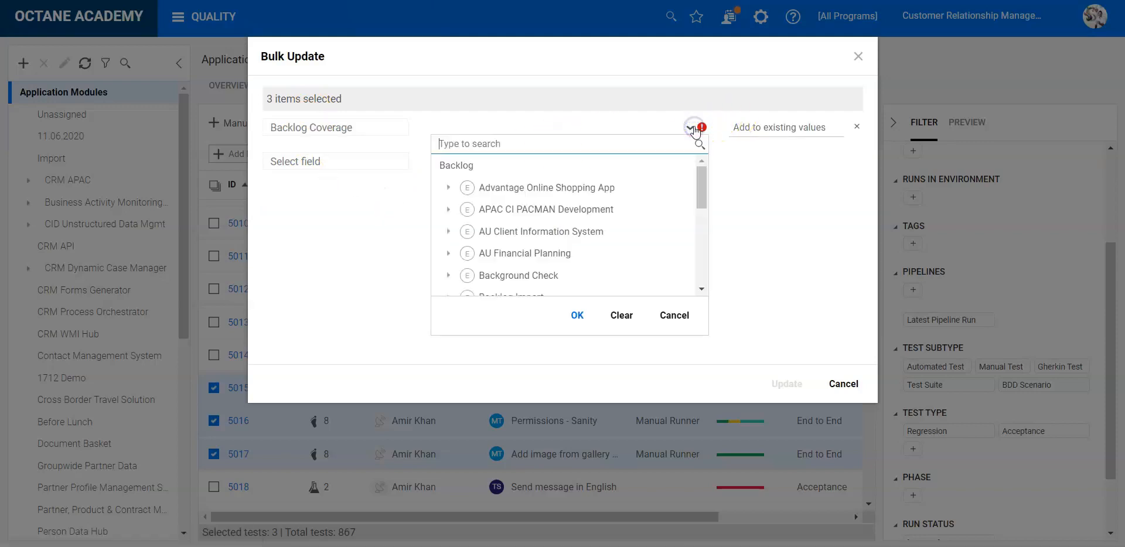
pyautogui.click(448, 210)
pyautogui.click(463, 232)
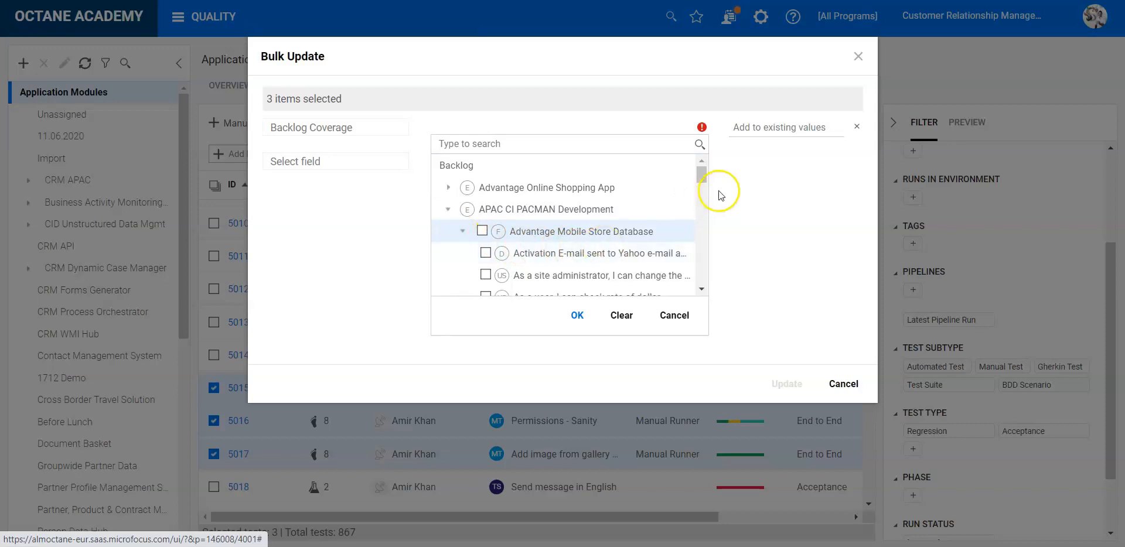
pyautogui.moveTo(702, 175); pyautogui.dragTo(703, 183)
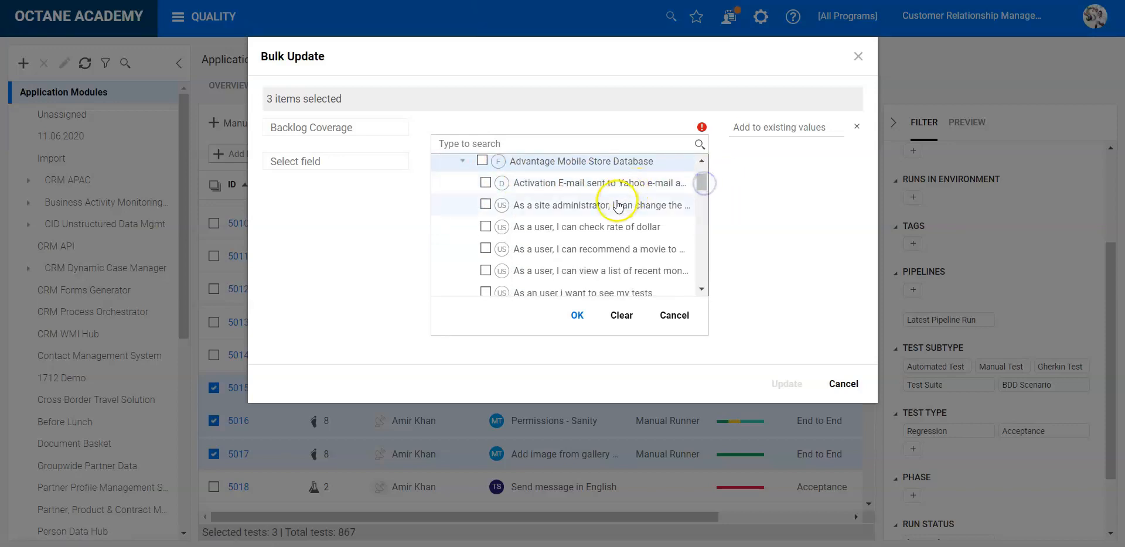
pyautogui.click(564, 162)
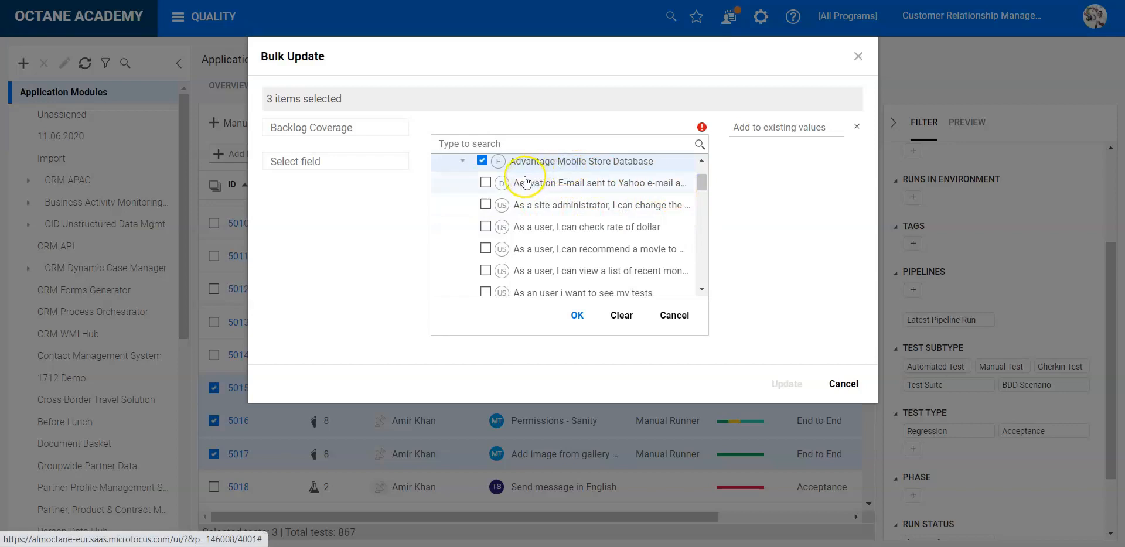
# Add the user story about a site administrator changing the account ownership to the coverage values and apply the bulk update
pyautogui.click(485, 183)
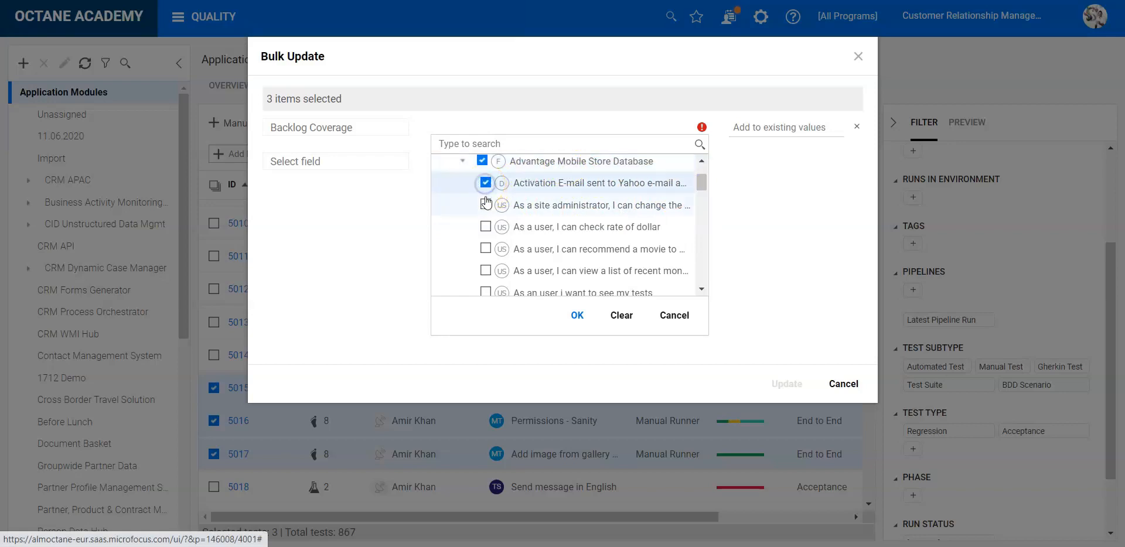
pyautogui.click(485, 205)
pyautogui.click(486, 184)
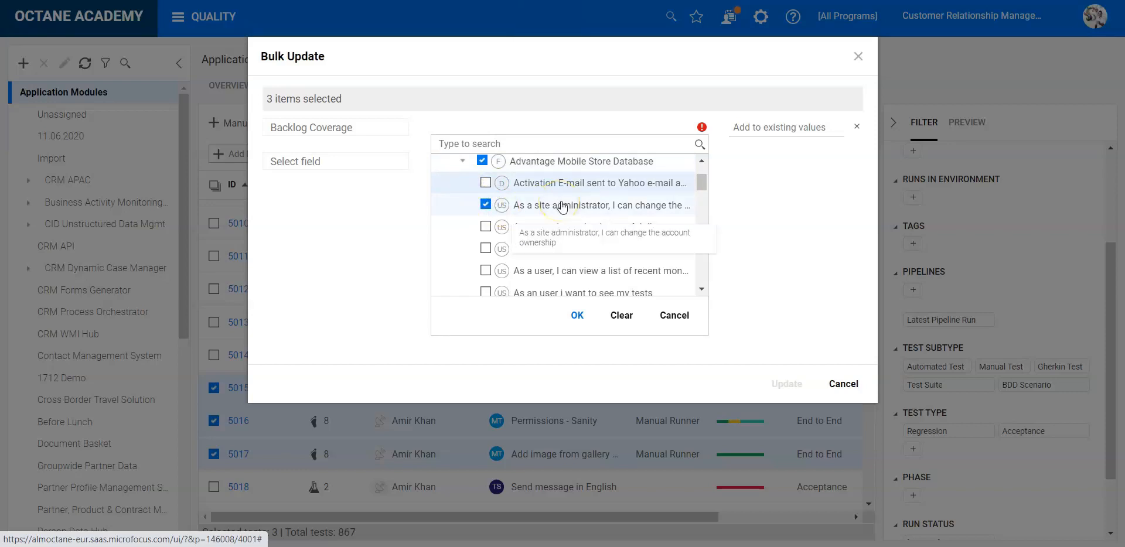
pyautogui.click(576, 315)
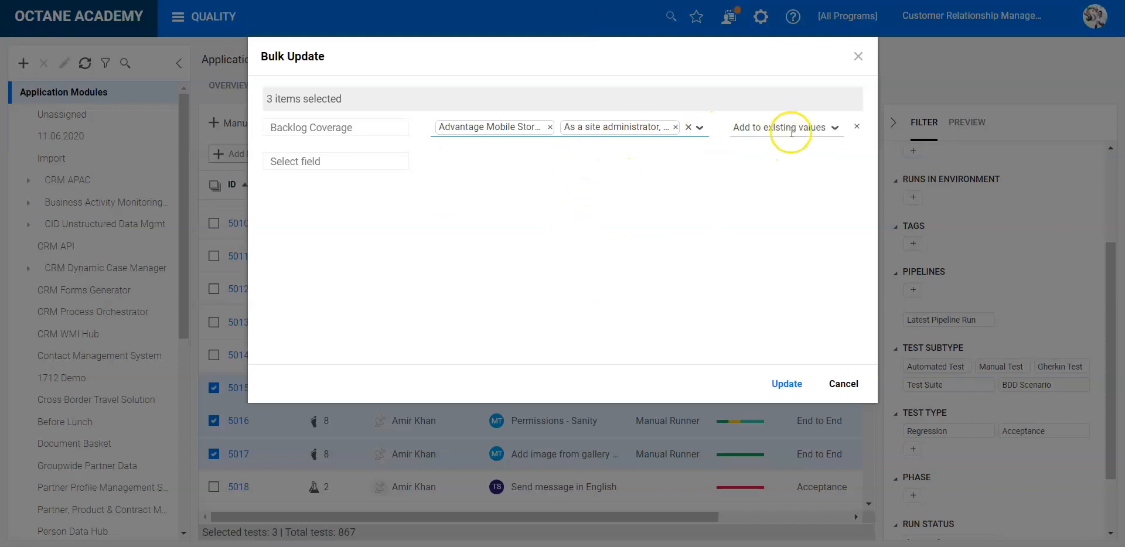
pyautogui.click(787, 385)
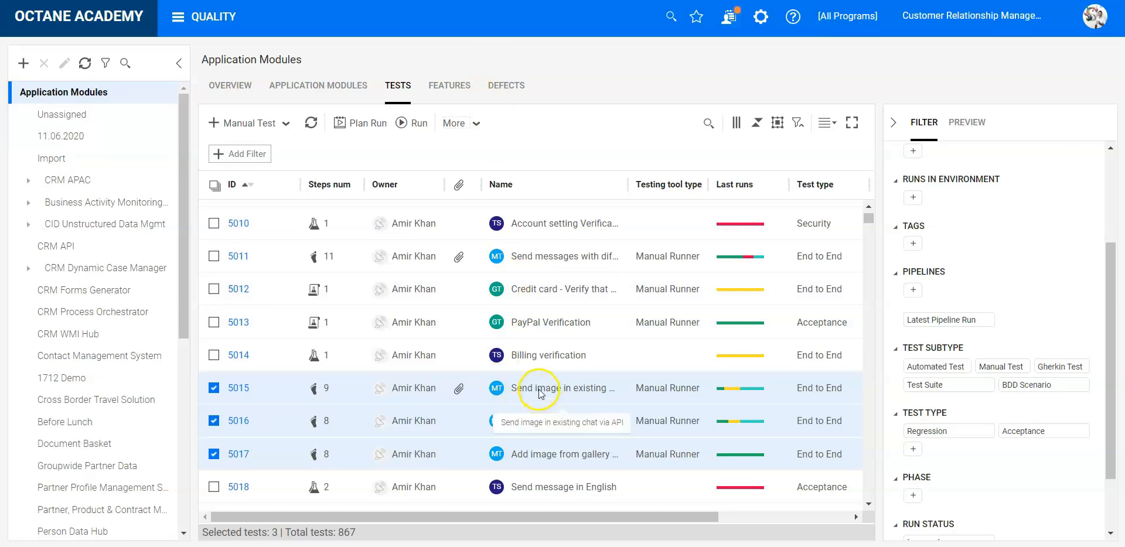
# Open test 5015, examine its relations diagram for the added coverage, and return to the test grid
pyautogui.click(244, 389)
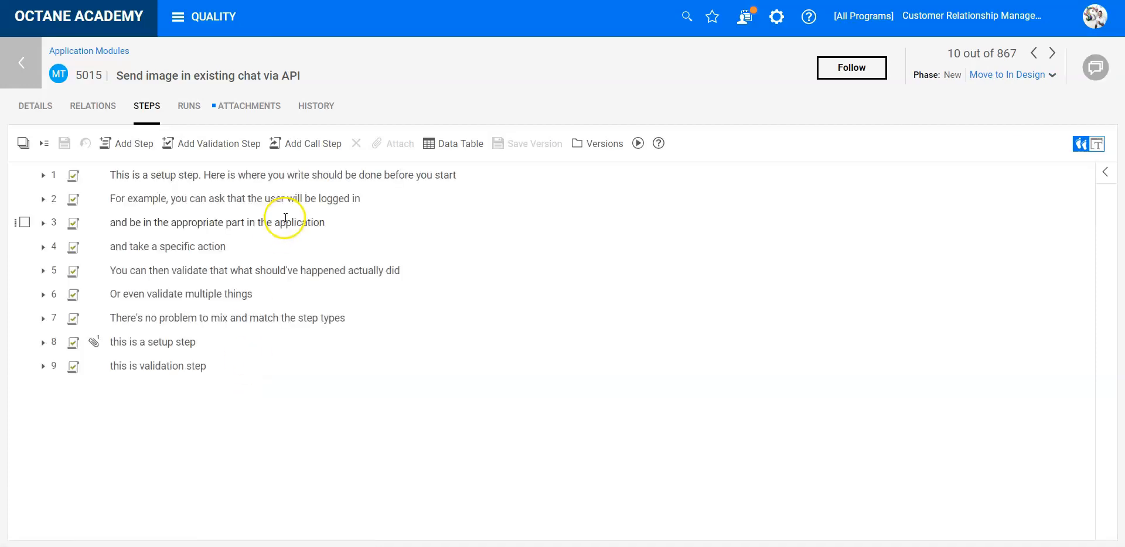
pyautogui.click(84, 105)
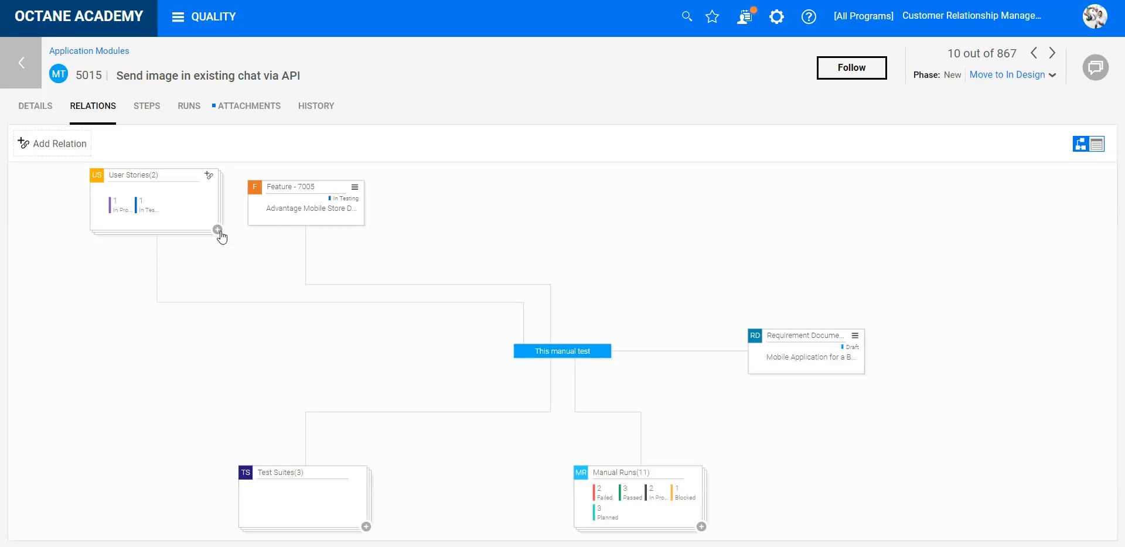
pyautogui.click(20, 65)
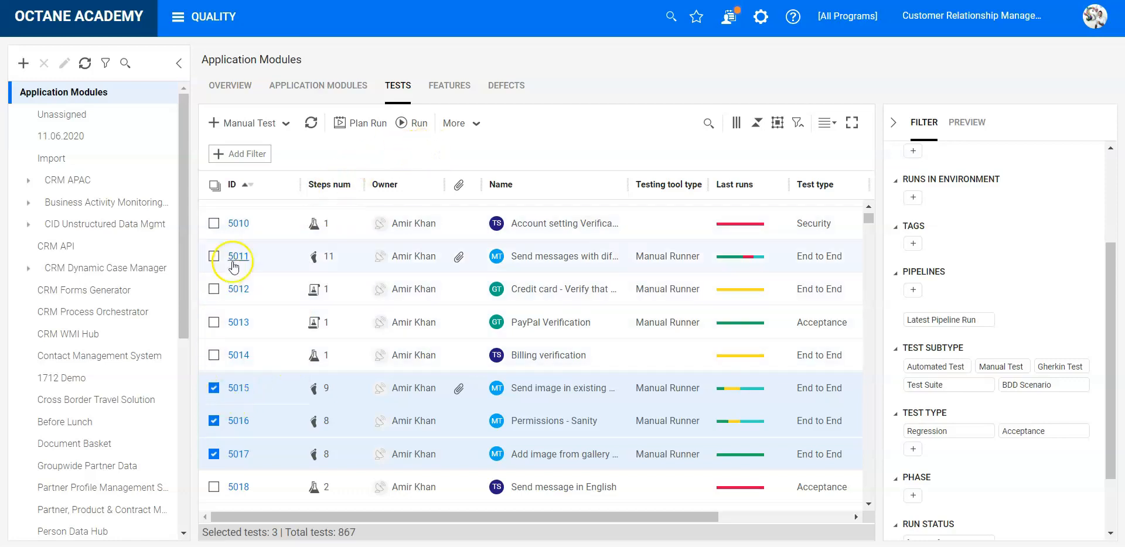
# Clear the selection of tests in the grid and start a new manual test with Acceptance as its only test type
pyautogui.click(214, 184)
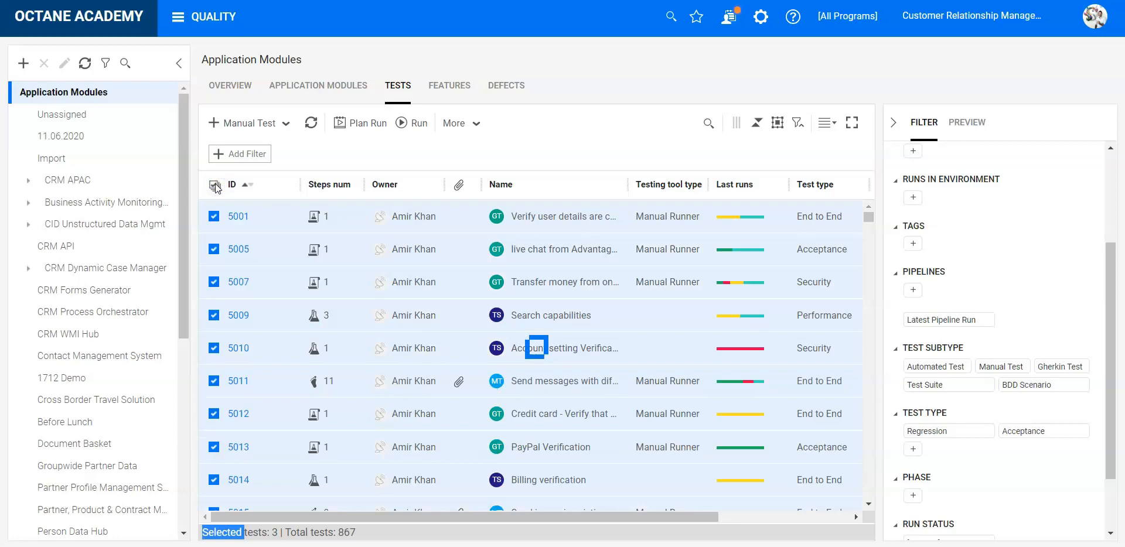
pyautogui.click(215, 185)
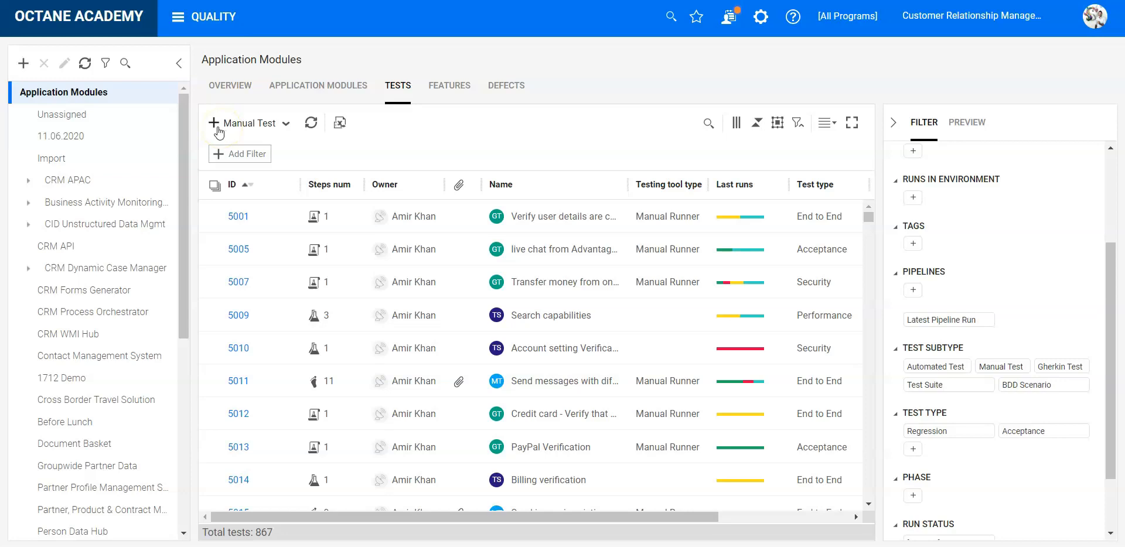
pyautogui.click(214, 124)
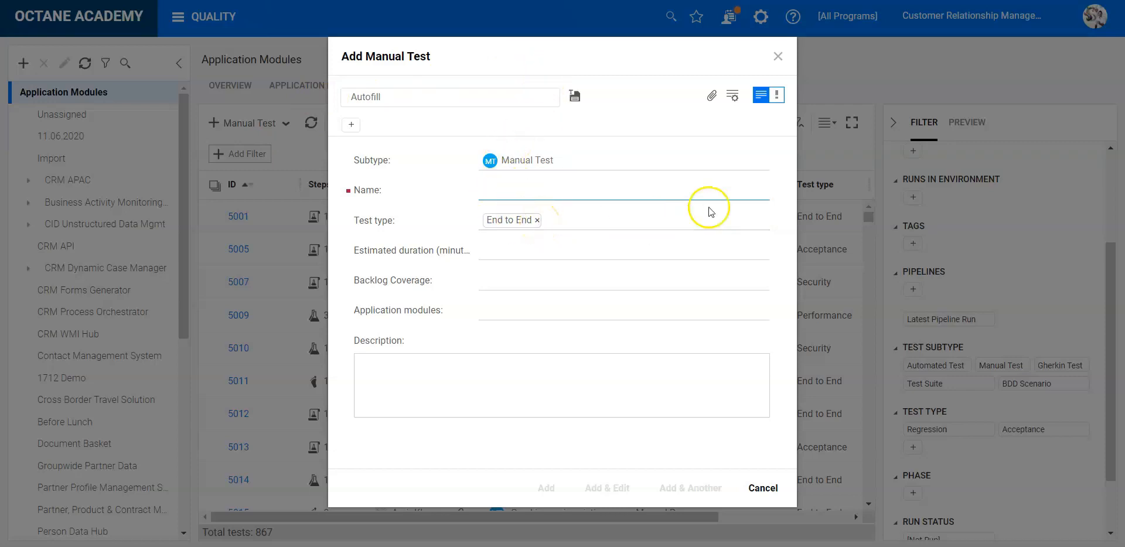
pyautogui.click(760, 221)
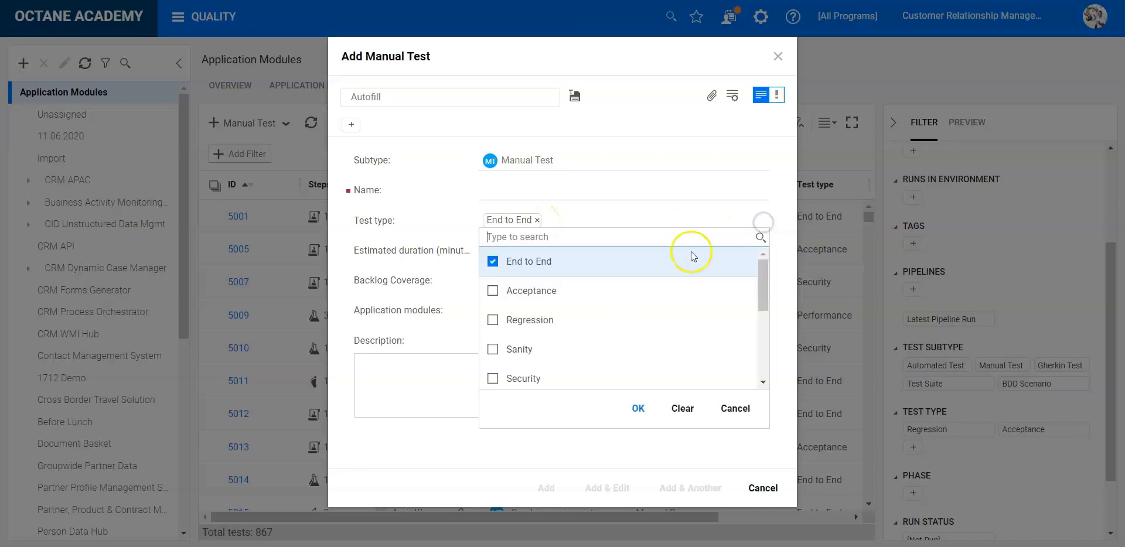
pyautogui.click(568, 291)
pyautogui.click(495, 264)
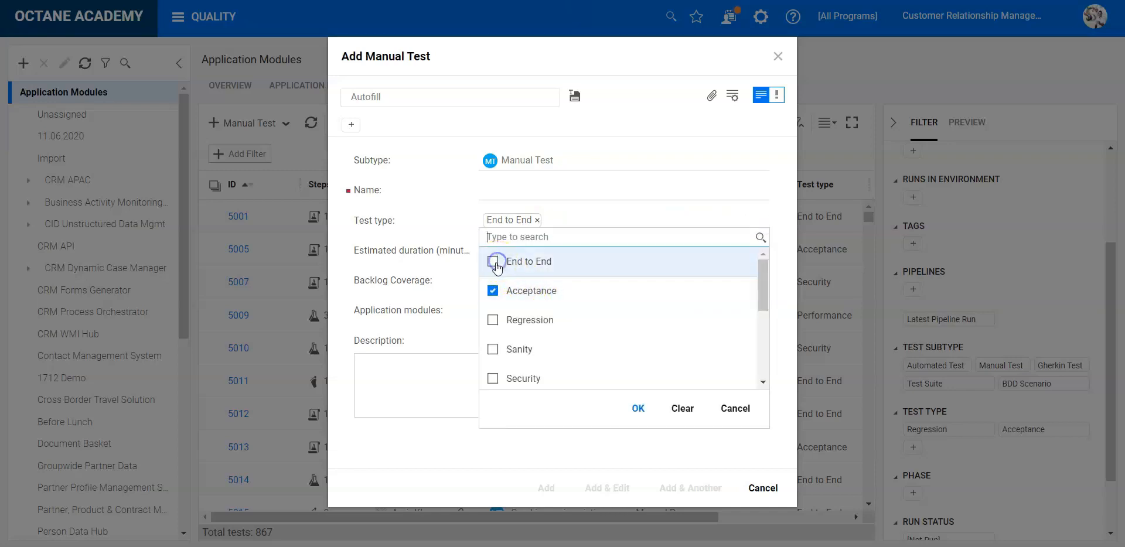
pyautogui.click(459, 281)
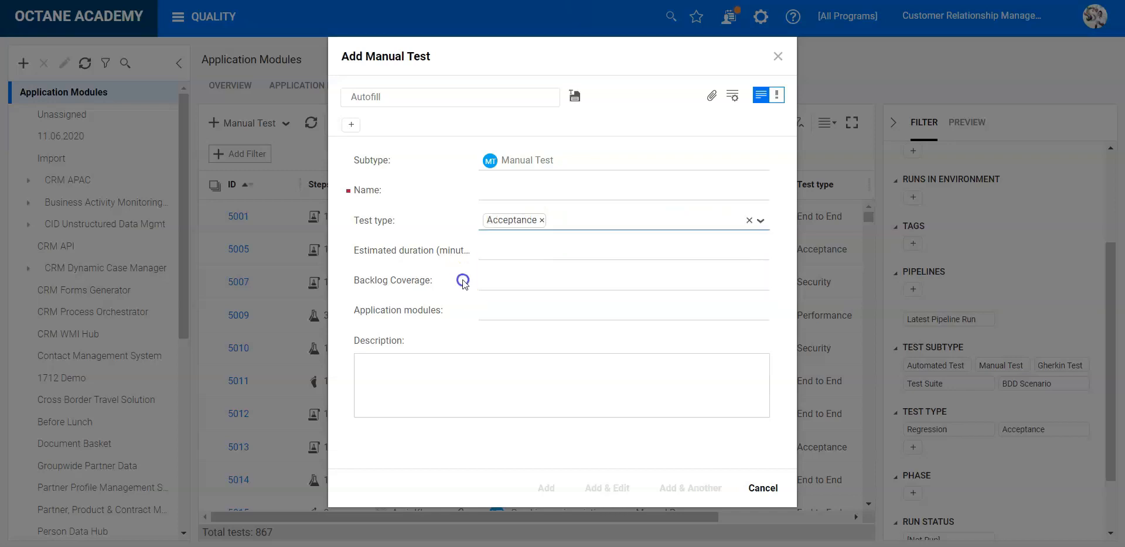
# Try to set the new test's Backlog Coverage to the Advantage Online Shopping App epic
pyautogui.click(523, 286)
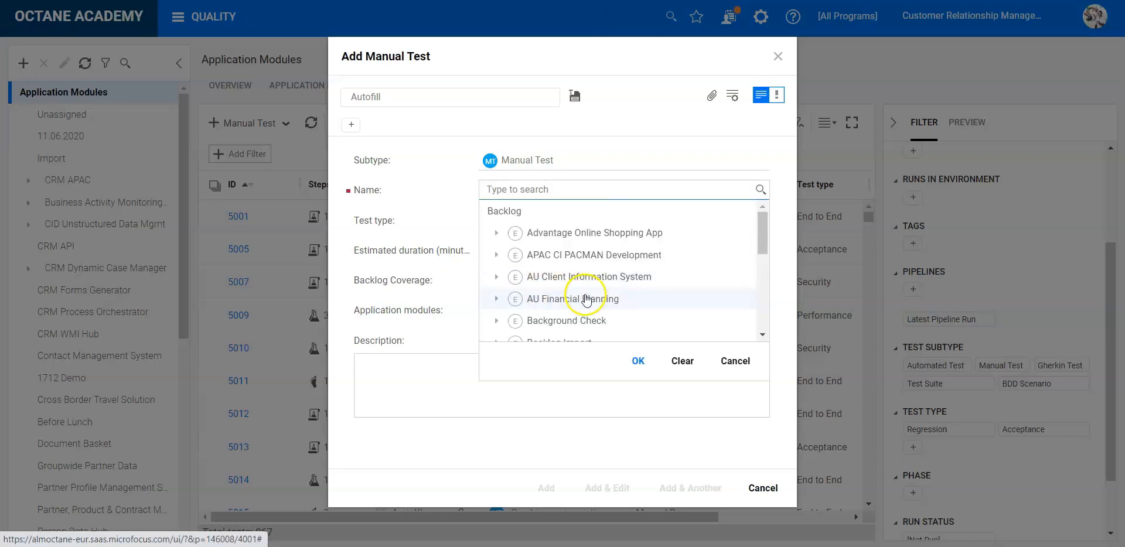
pyautogui.click(535, 228)
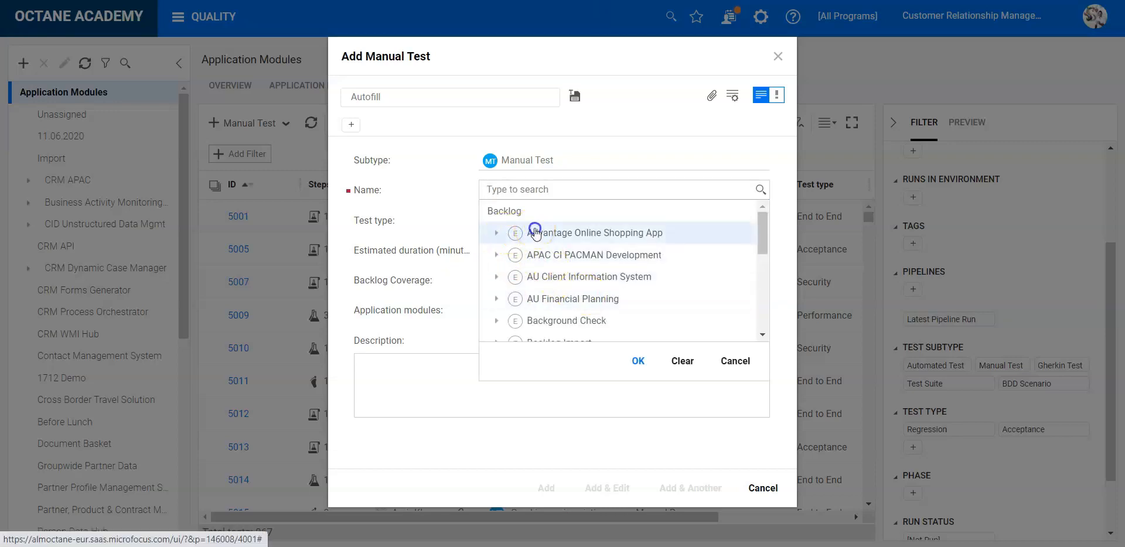
pyautogui.click(638, 359)
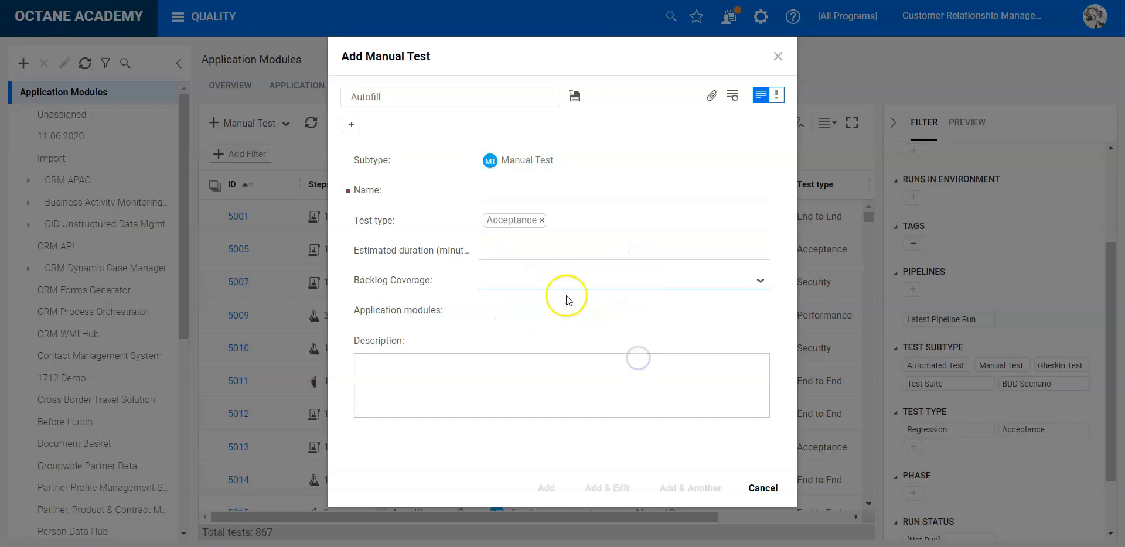
# Set Backlog Coverage to the Authentication feature under Advantage Online Shopping App, and Application modules to CRM APAC
pyautogui.click(753, 280)
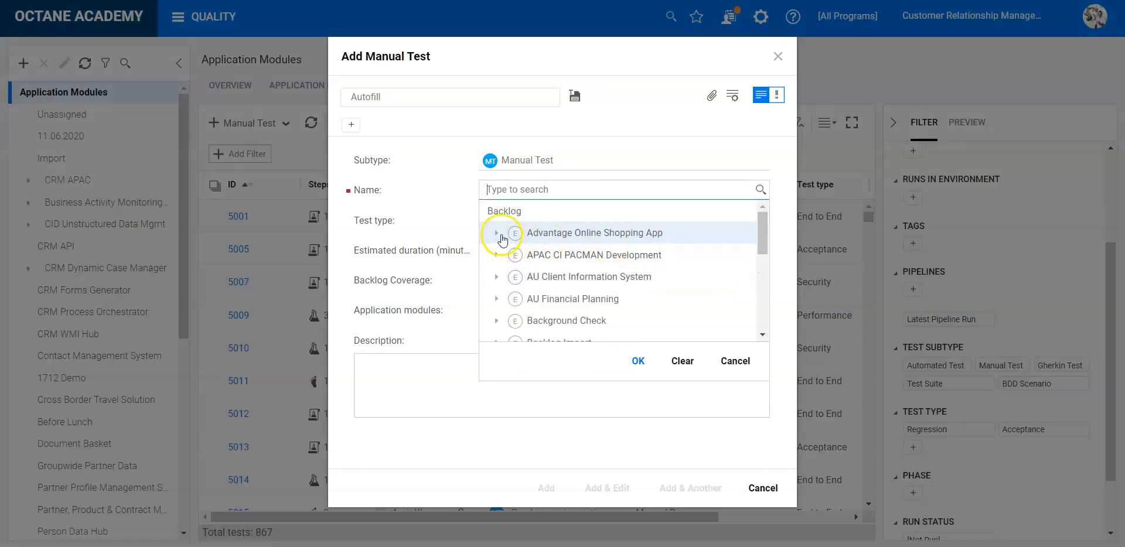
pyautogui.click(496, 233)
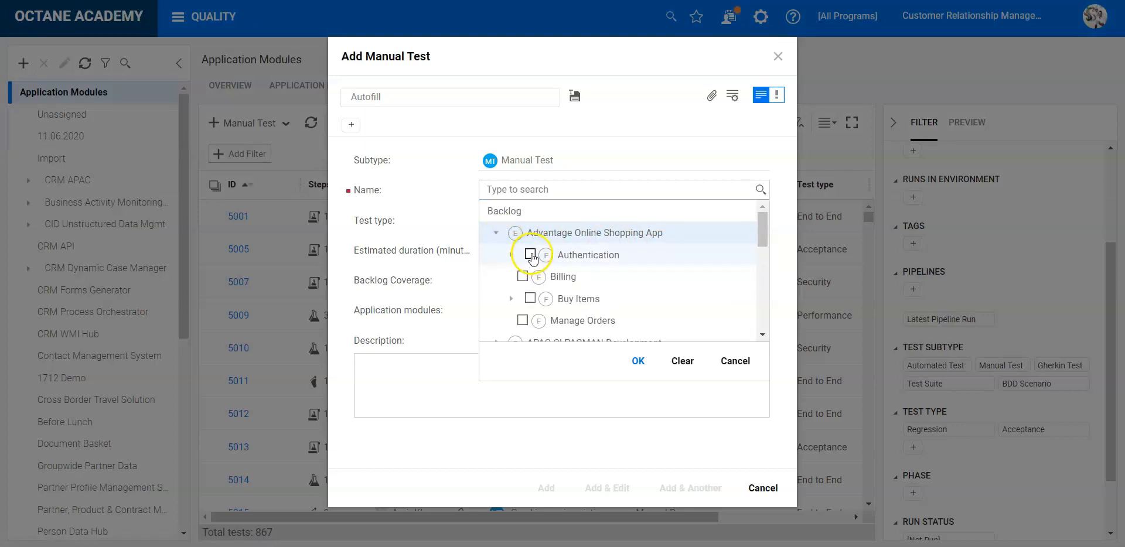
pyautogui.click(529, 255)
pyautogui.click(632, 360)
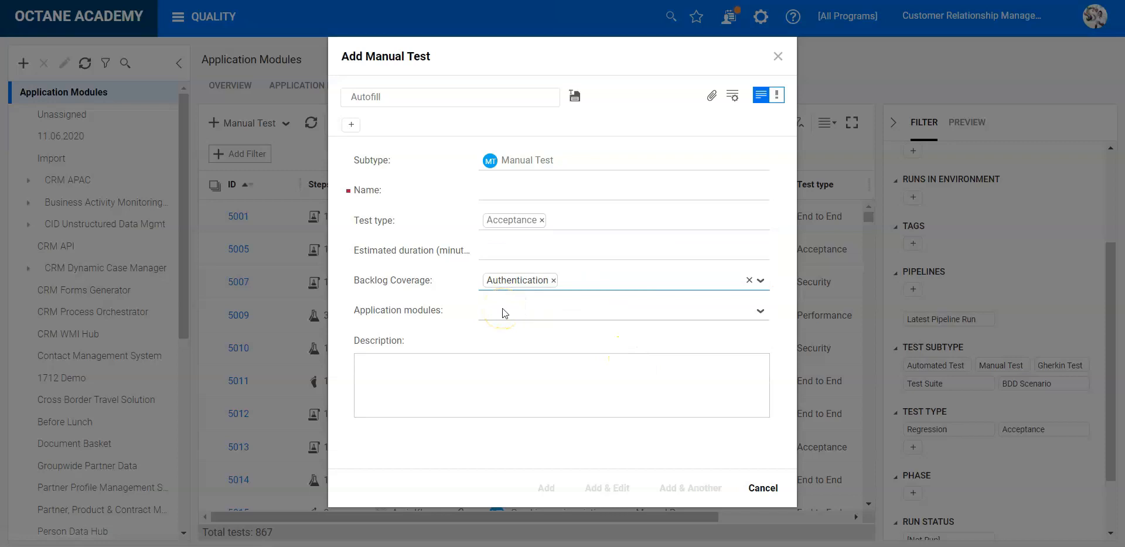
pyautogui.click(501, 309)
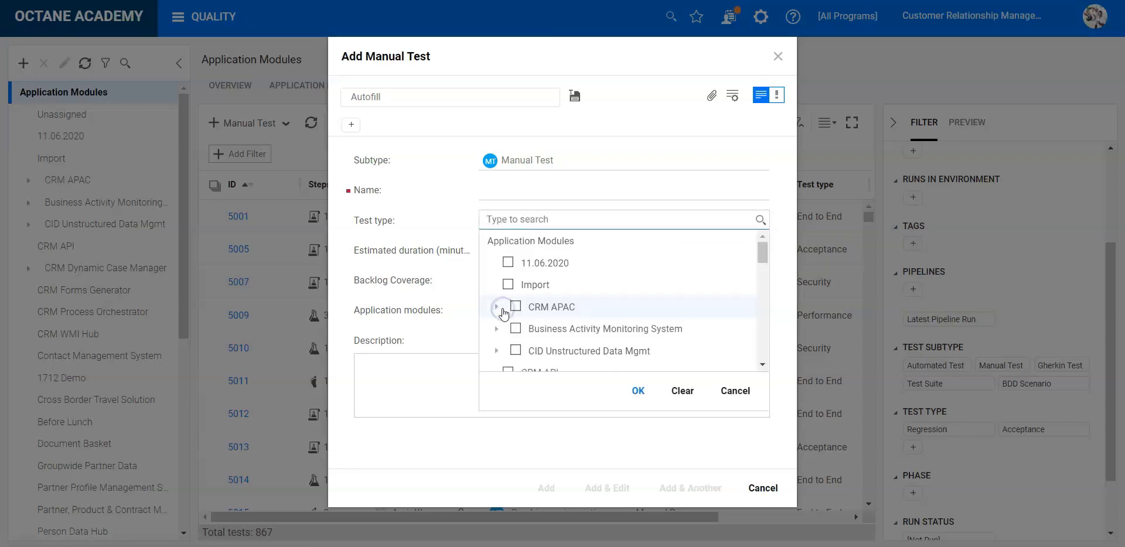
pyautogui.click(515, 306)
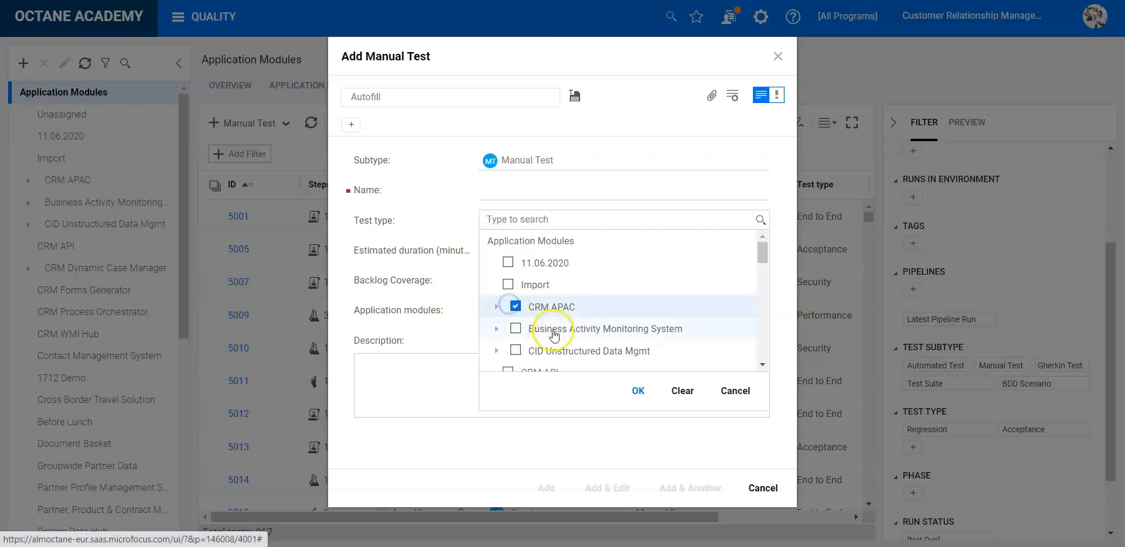
pyautogui.click(636, 392)
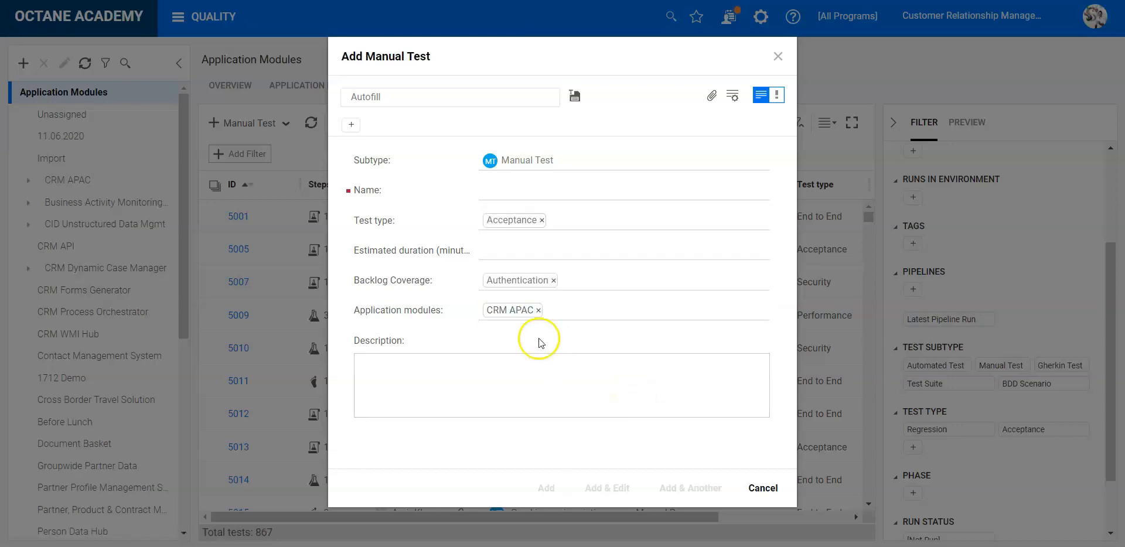
# Save the form's field values as a template named "Acceptance Testing (CRM)" without sharing it
pyautogui.click(576, 98)
pyautogui.click(559, 155)
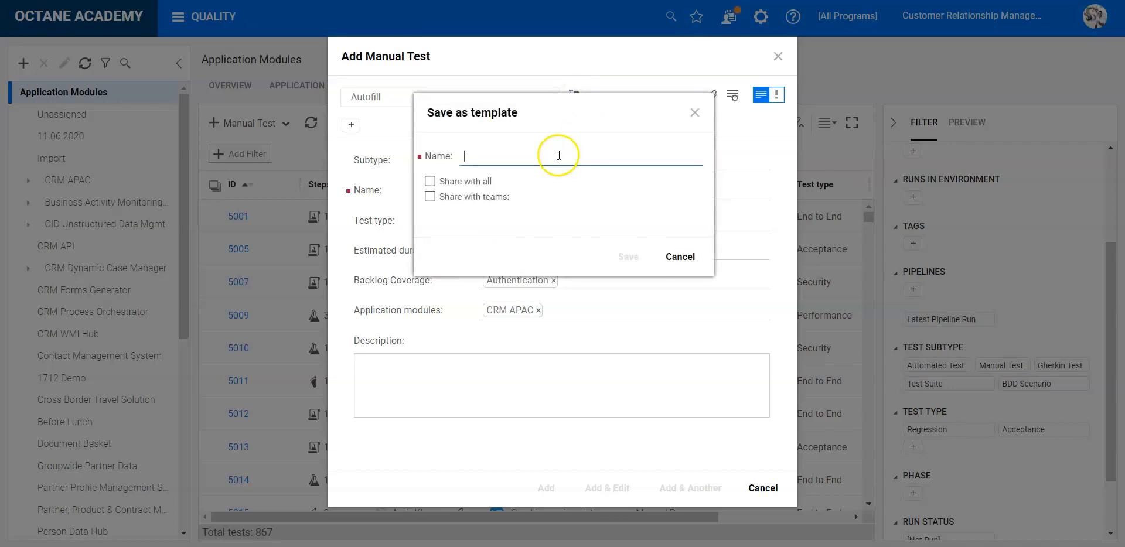
pyautogui.moveTo(557, 116); pyautogui.dragTo(764, 79)
pyautogui.click(717, 137)
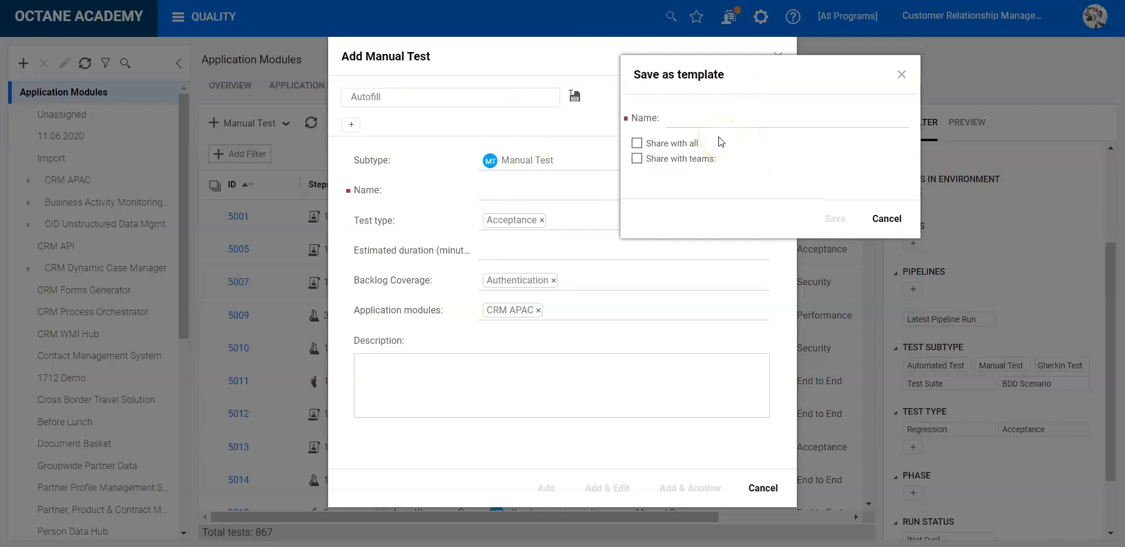
pyautogui.click(720, 112)
pyautogui.write('Acceptance Testing')
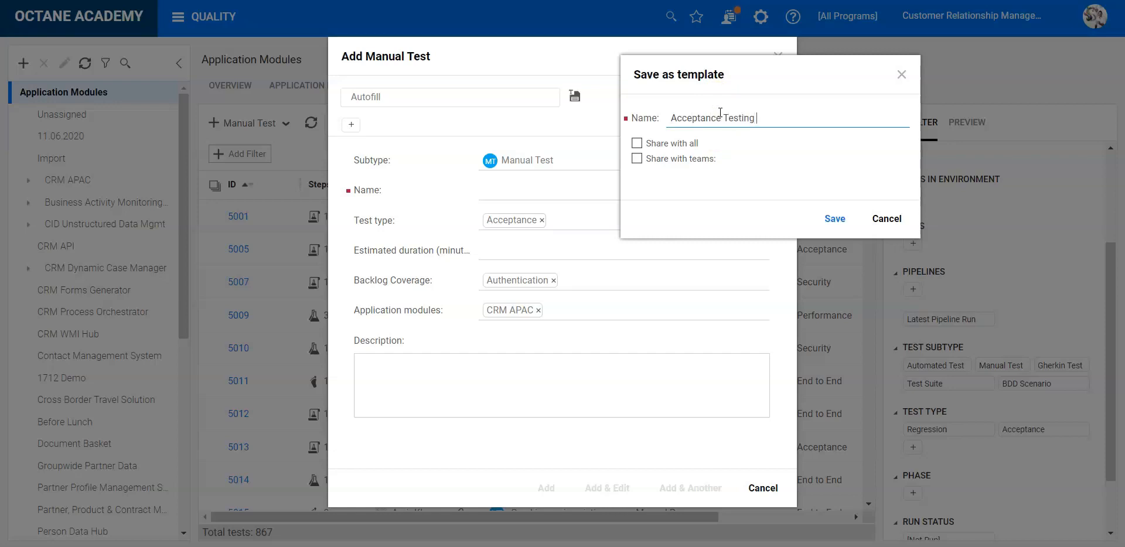
pyautogui.write(' (CRM')
pyautogui.click(831, 219)
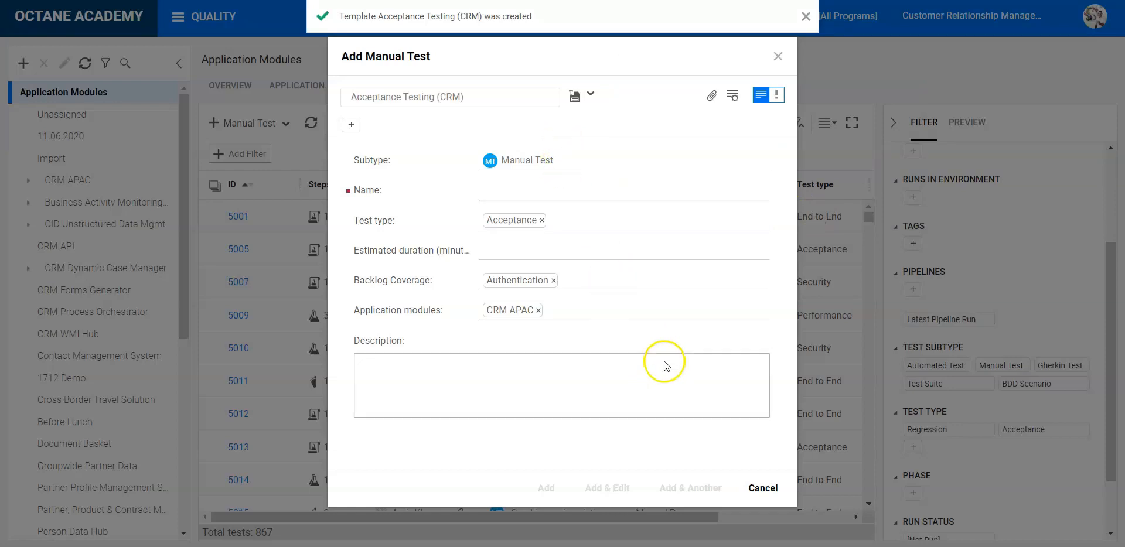
# Discard the open test form, start a new manual test and autofill it from the "Acceptance Testing (CRM)" template
pyautogui.click(762, 490)
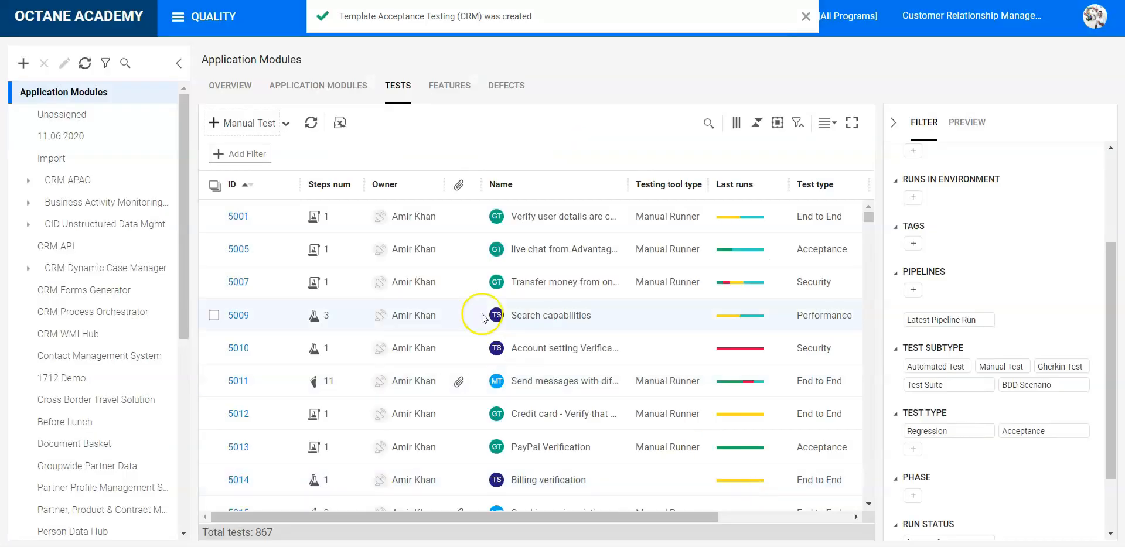
pyautogui.click(249, 124)
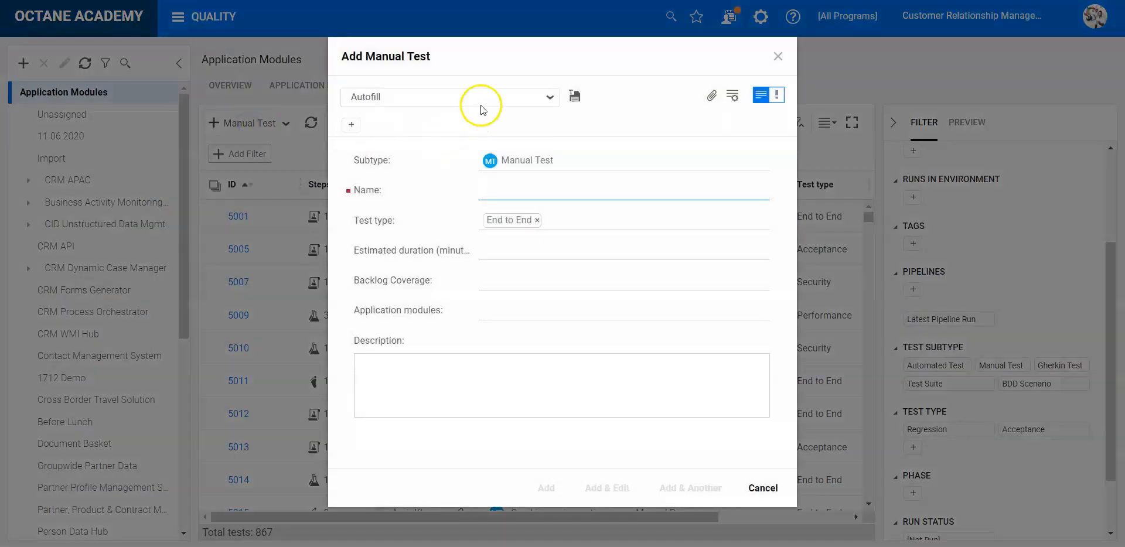
pyautogui.click(480, 107)
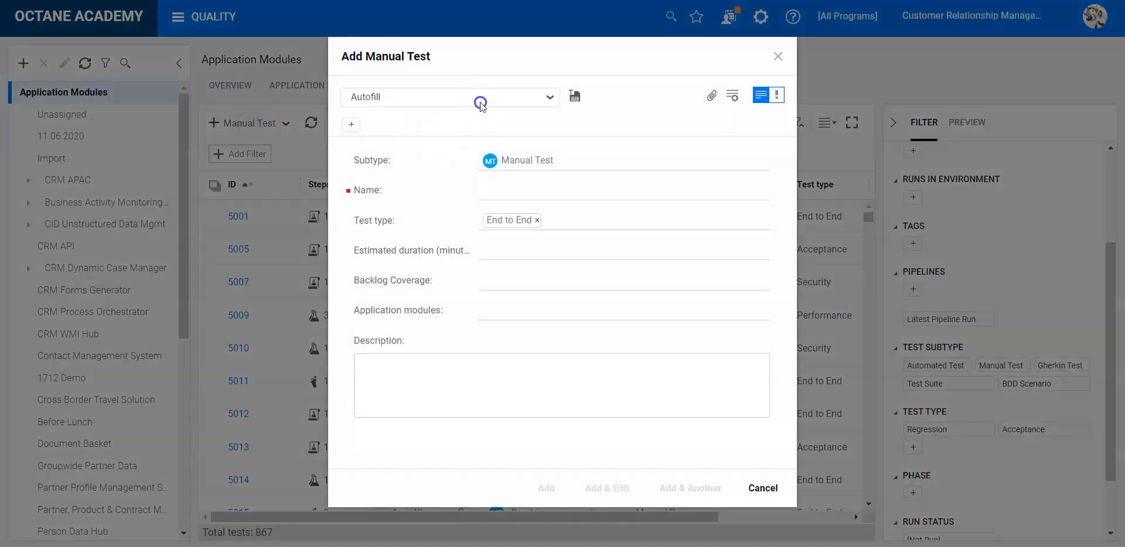
pyautogui.click(448, 136)
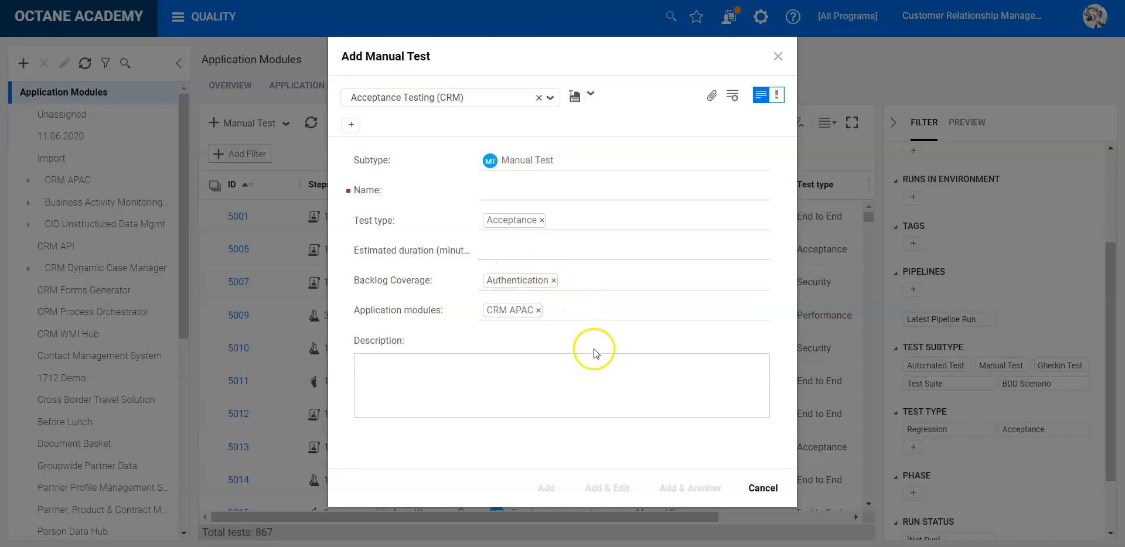
# Remove the Authentication feature from Backlog Coverage and save the change to the "Acceptance Testing (CRM)" template
pyautogui.click(559, 194)
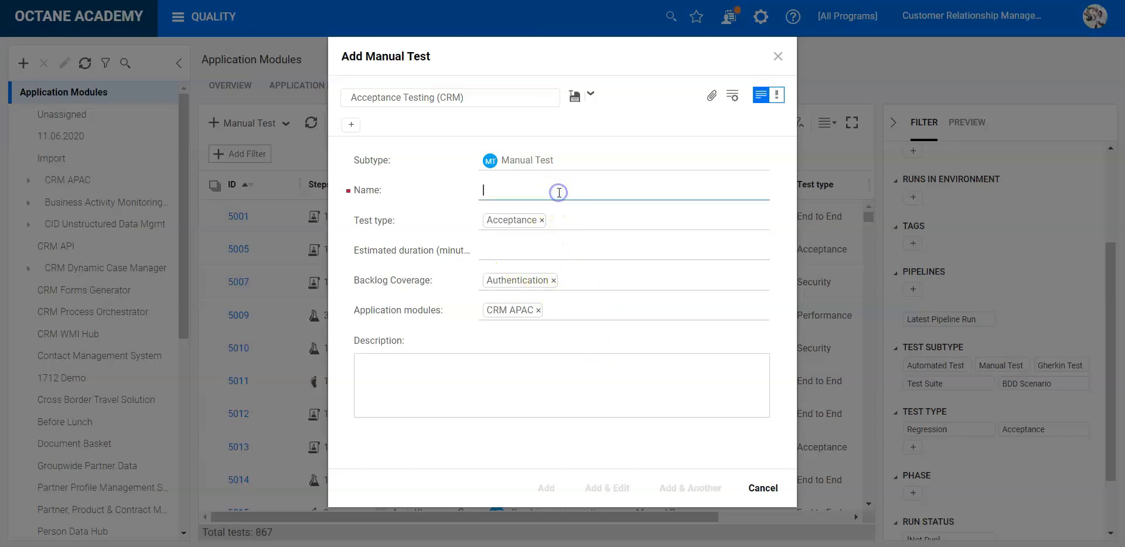
pyautogui.click(546, 249)
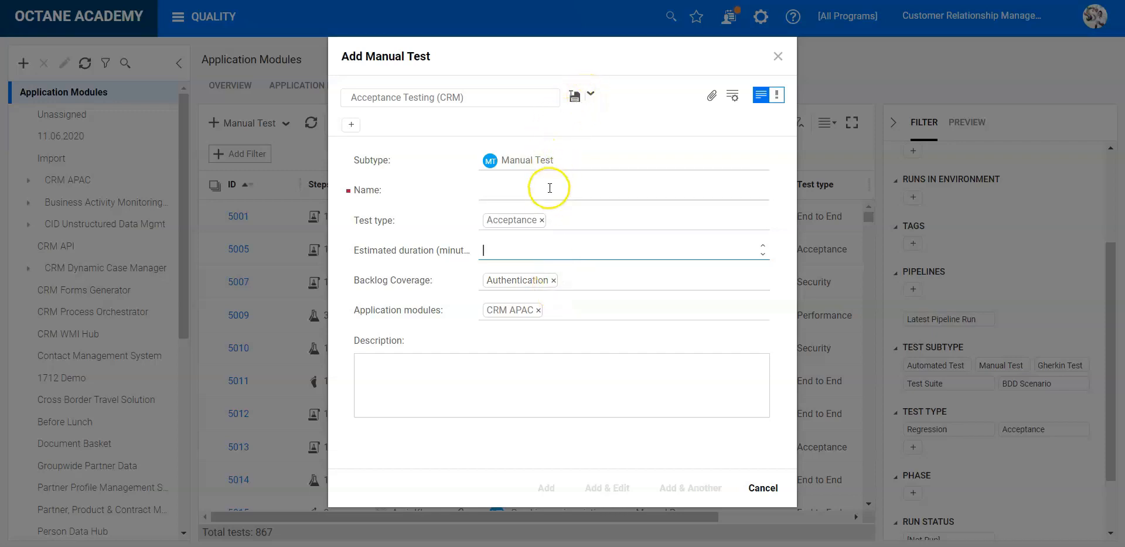
pyautogui.click(553, 283)
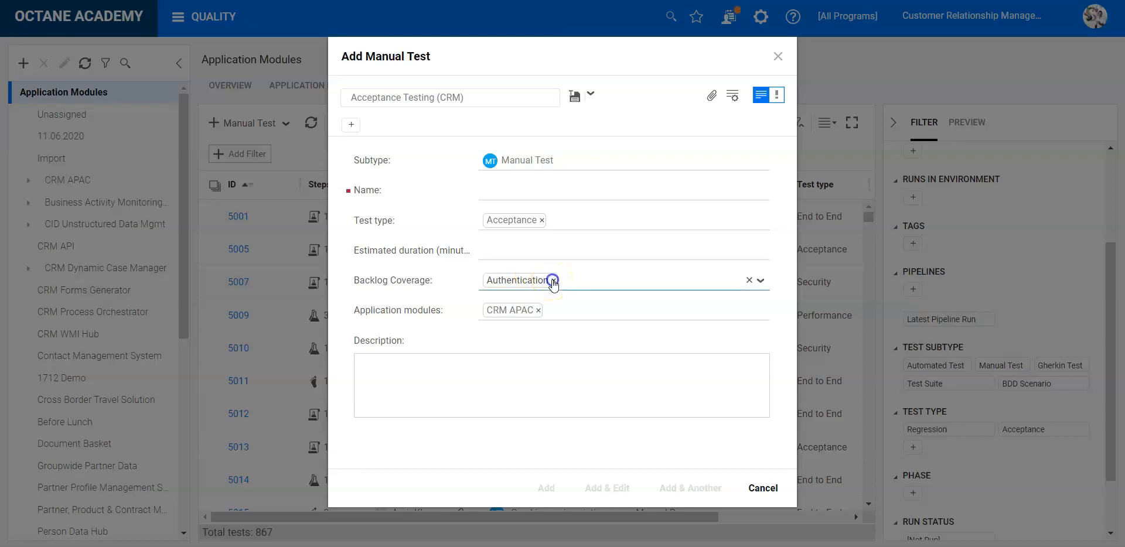
pyautogui.click(574, 99)
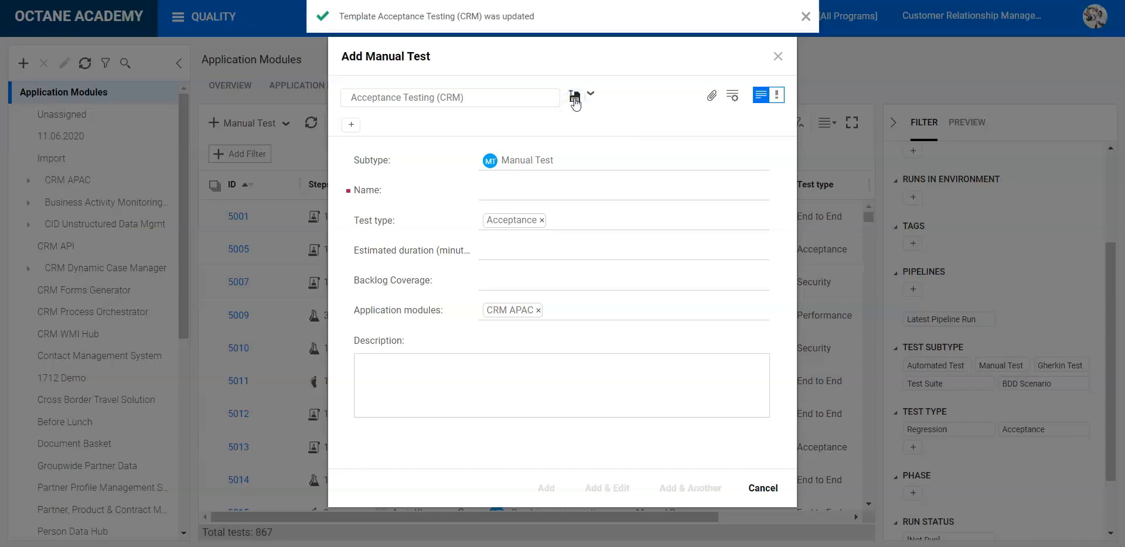